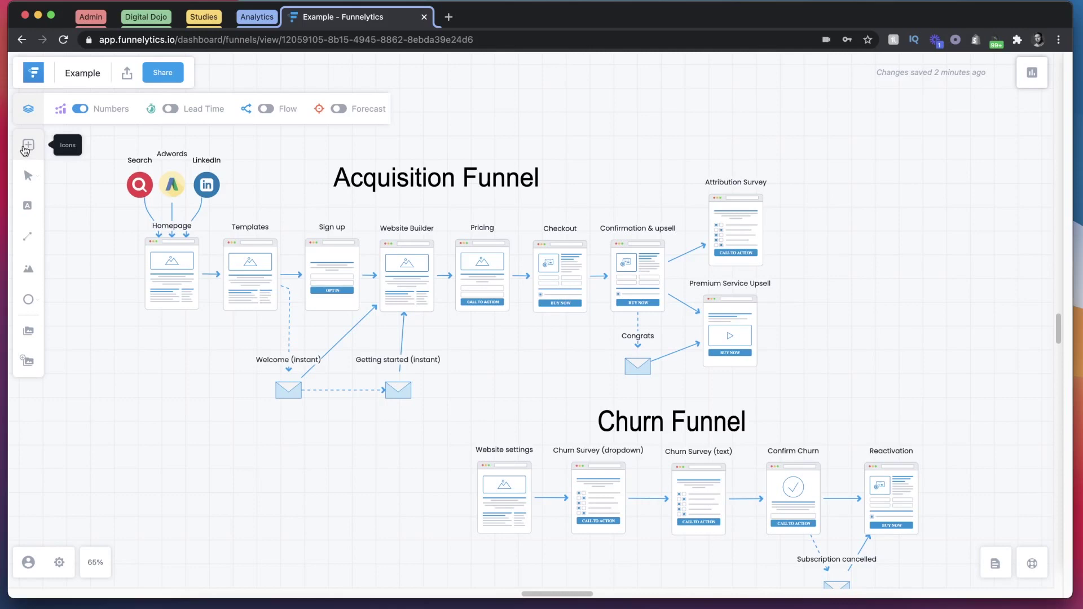
Step: Browse the icon library's action icons, then close it and scroll around the map
{"action": "left_click", "coordinate": [28, 146]}
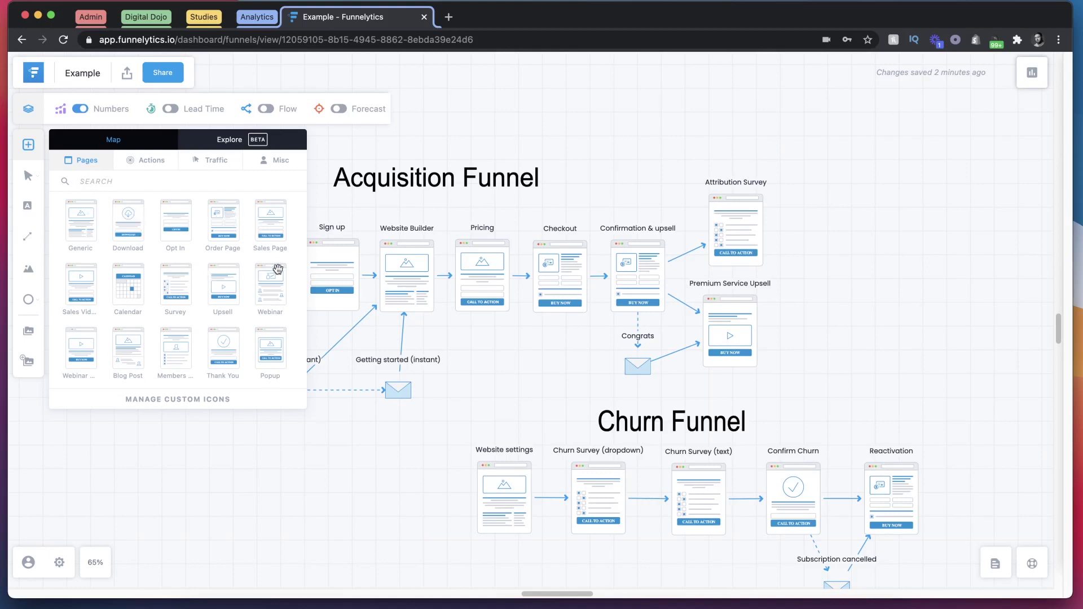
{"action": "left_click", "coordinate": [158, 162]}
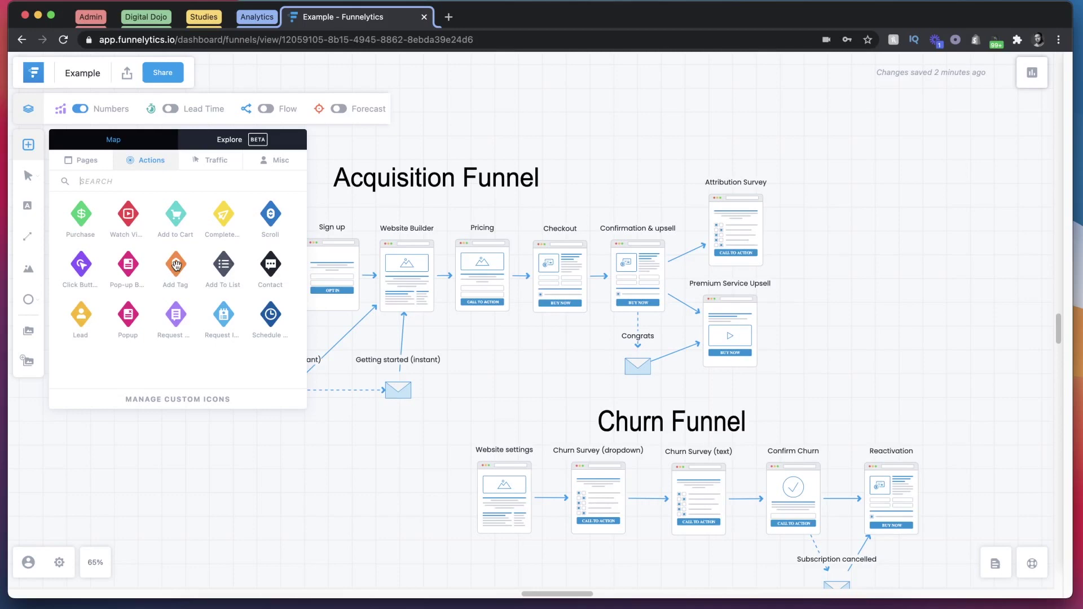
{"action": "left_click", "coordinate": [629, 145]}
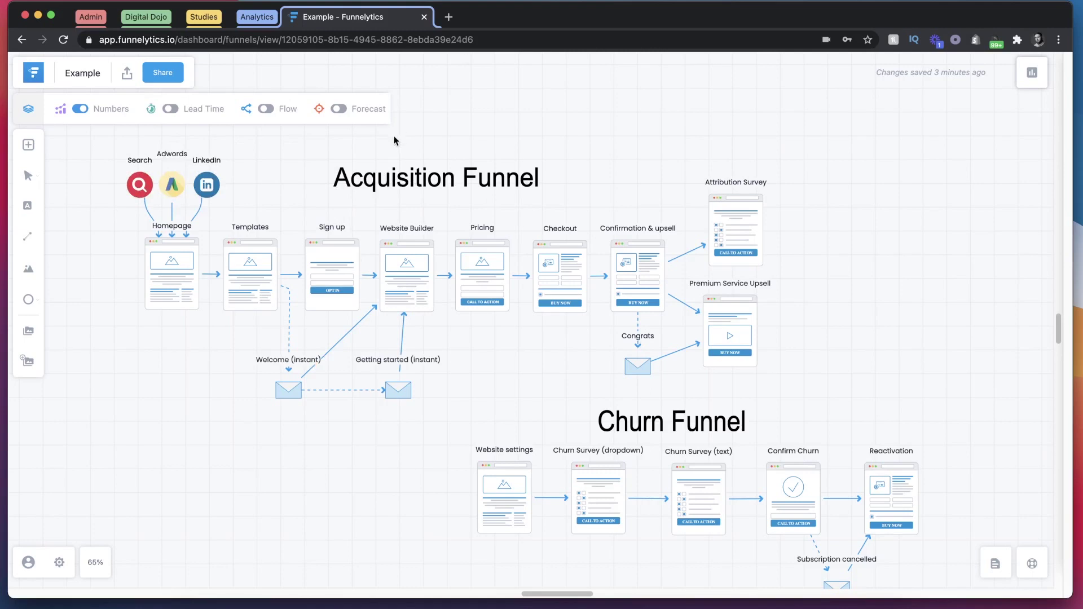
{"action": "scroll", "coordinate": [962, 285], "scroll_direction": "down", "scroll_amount": 1}
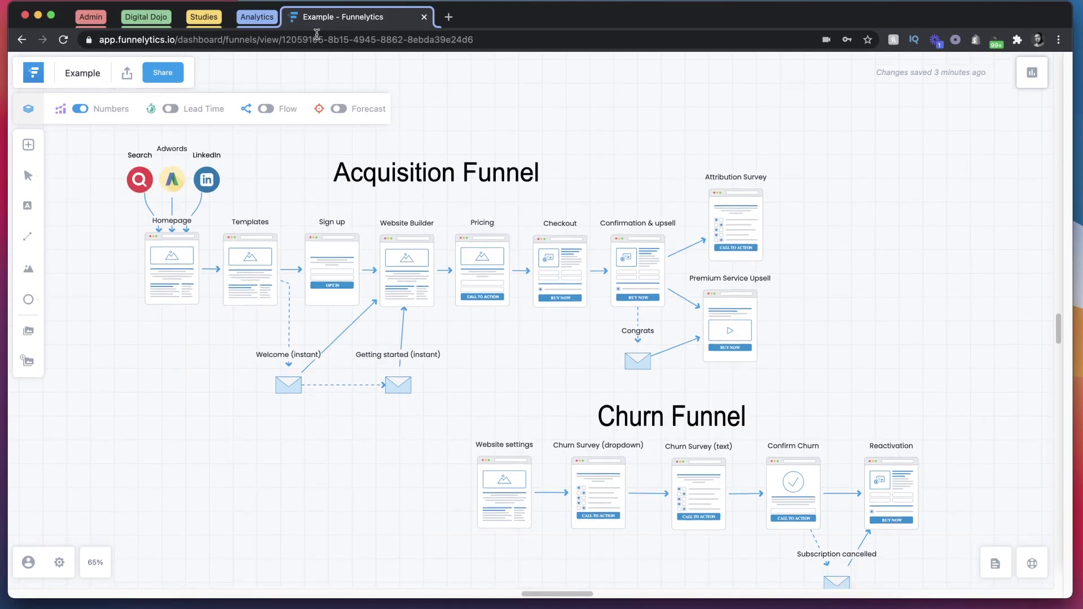
{"action": "scroll", "coordinate": [1008, 384], "scroll_direction": "down", "scroll_amount": 2}
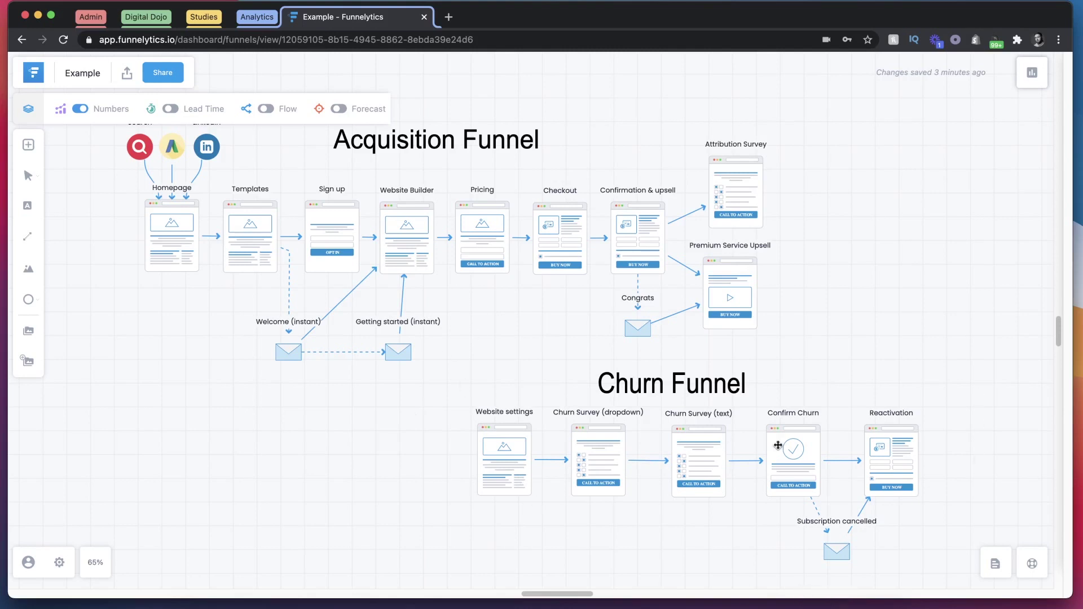
{"action": "scroll", "coordinate": [976, 362], "scroll_direction": "up", "scroll_amount": 1}
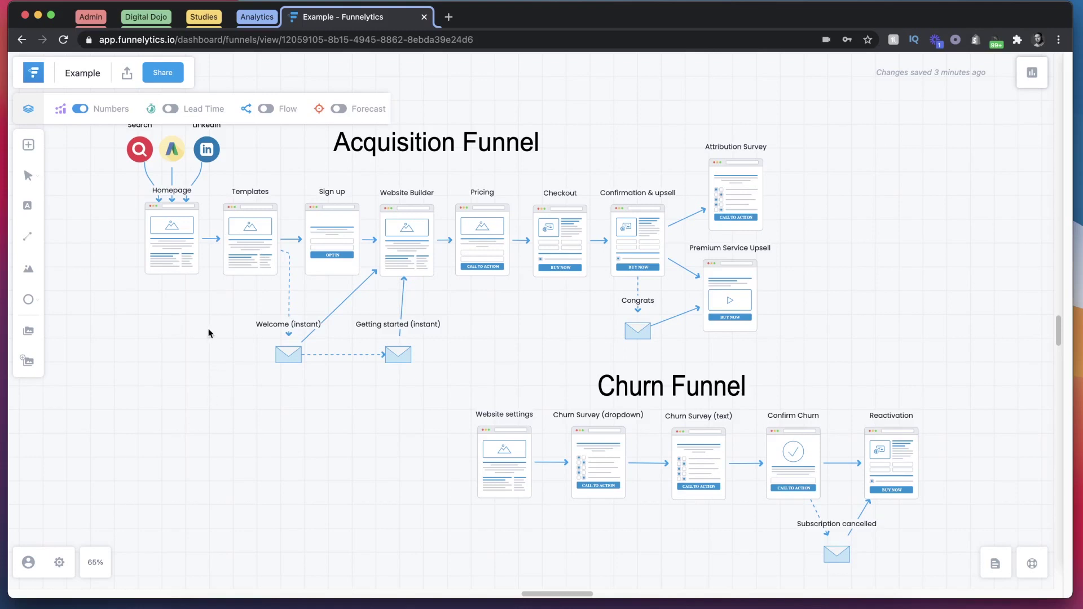
{"action": "scroll", "coordinate": [202, 242], "scroll_direction": "up", "scroll_amount": 1}
{"action": "scroll", "coordinate": [473, 304], "scroll_direction": "up", "scroll_amount": 2}
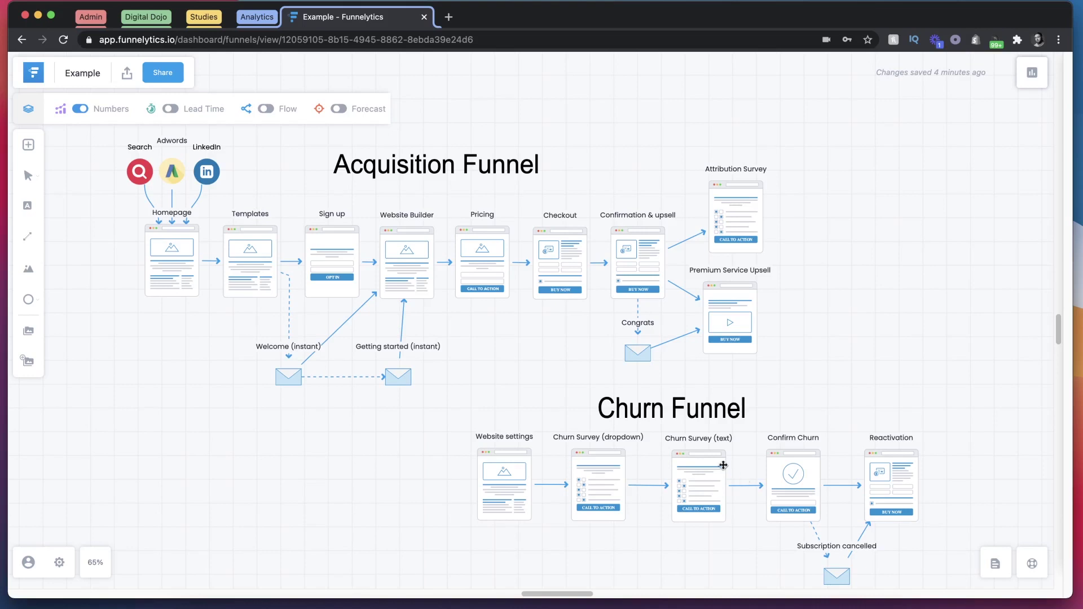
Step: Inspect the Homepage page's URL and tracking settings, then turn on the numbers layer
{"action": "left_click", "coordinate": [81, 110]}
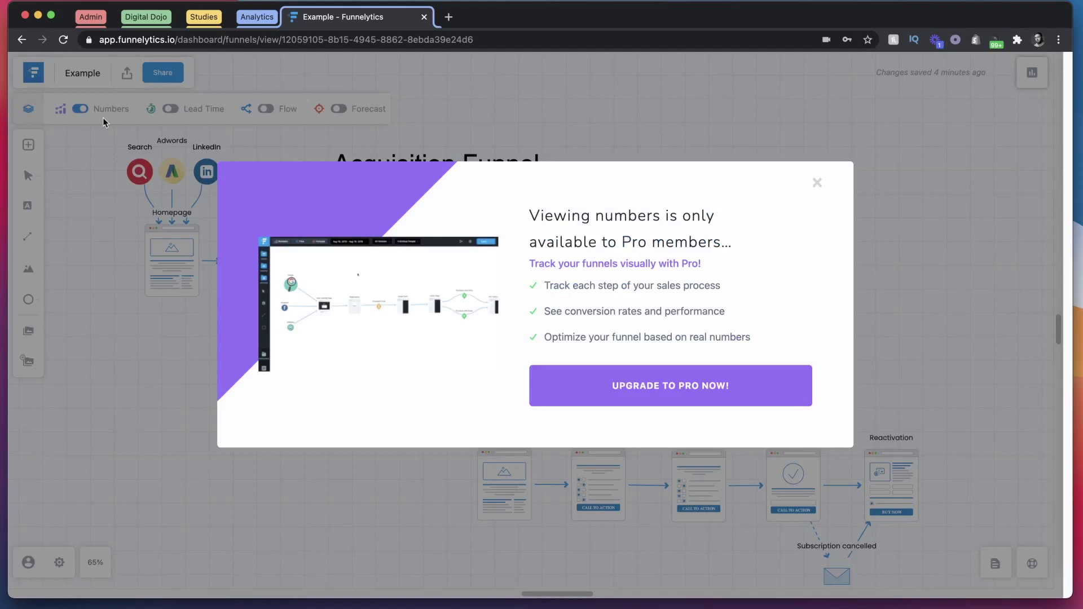
{"action": "left_click", "coordinate": [817, 183]}
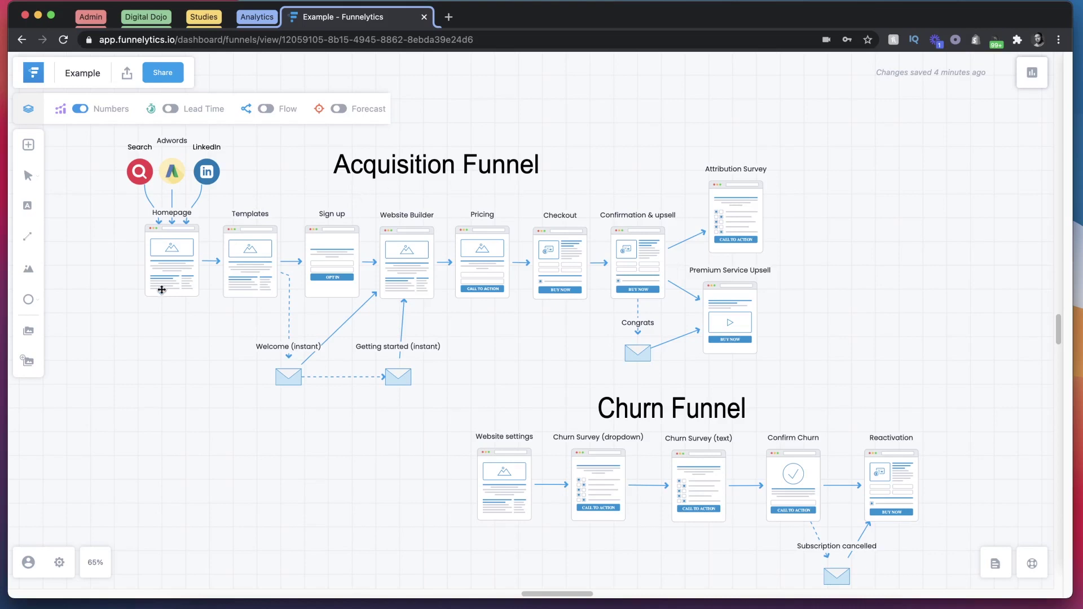
{"action": "left_click", "coordinate": [171, 275]}
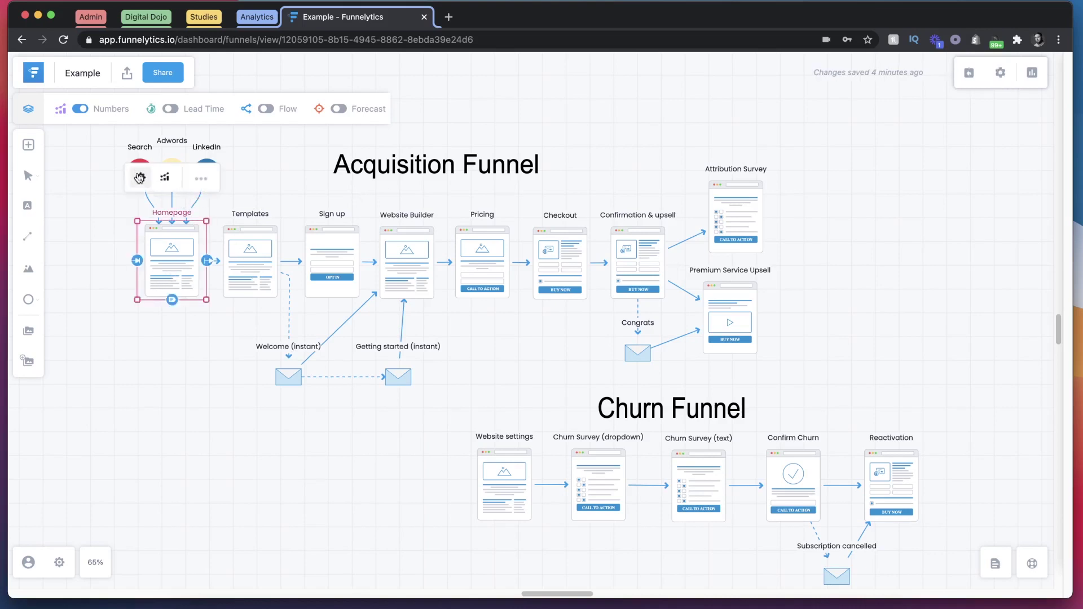
{"action": "left_click", "coordinate": [140, 177]}
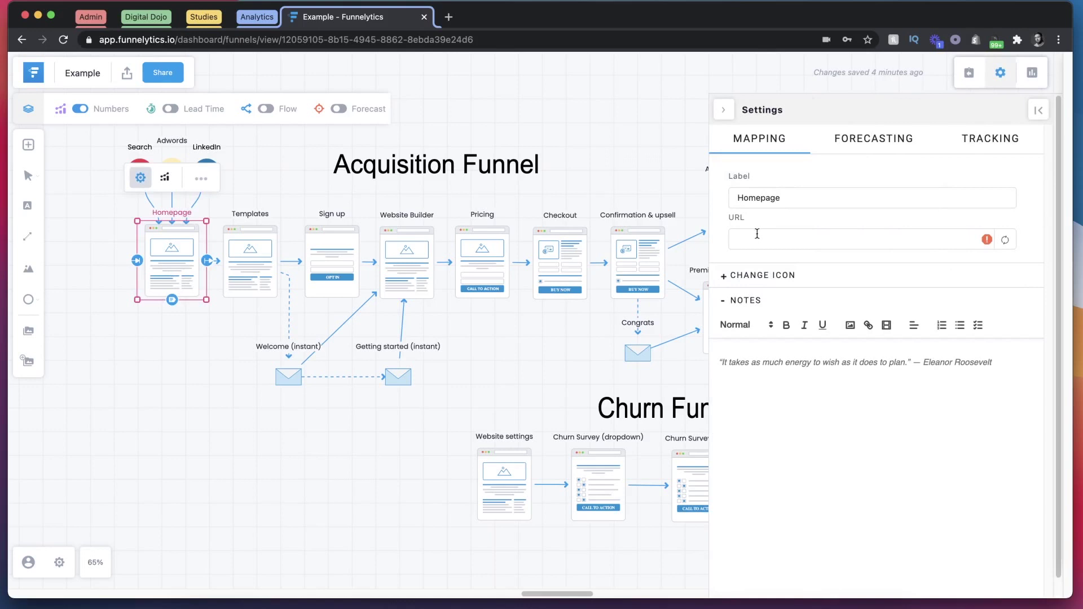
{"action": "left_click", "coordinate": [765, 238]}
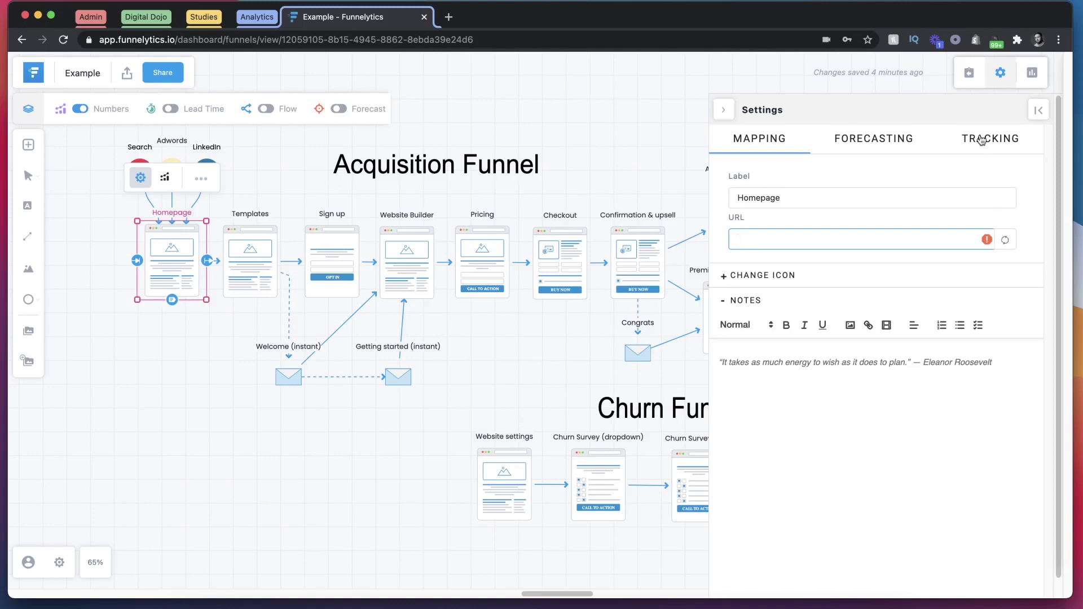
{"action": "left_click", "coordinate": [982, 140]}
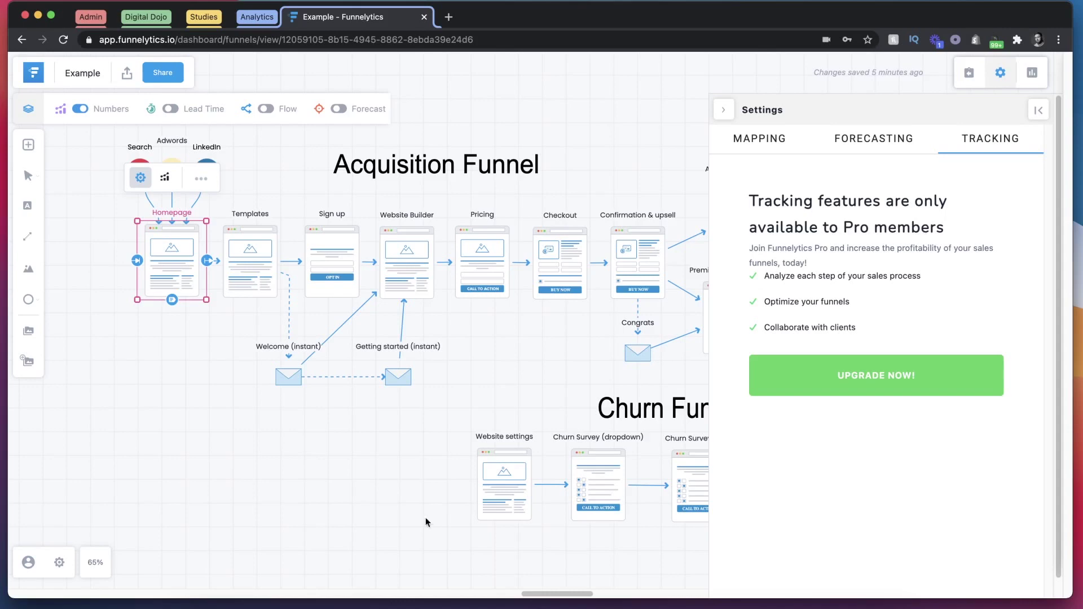
{"action": "left_click", "coordinate": [381, 461]}
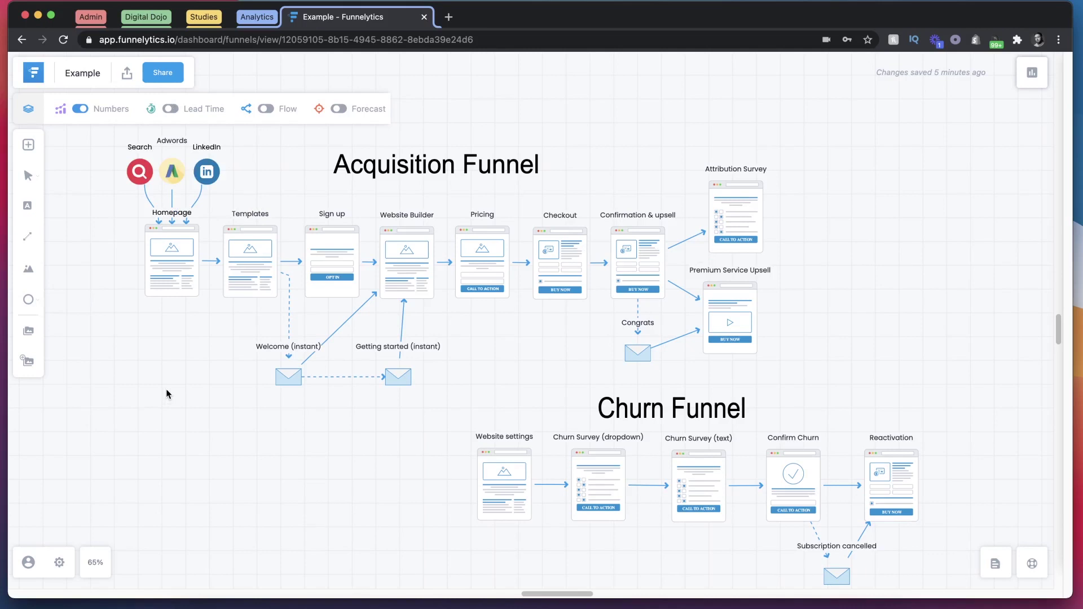
{"action": "scroll", "coordinate": [345, 427], "scroll_direction": "down", "scroll_amount": 1}
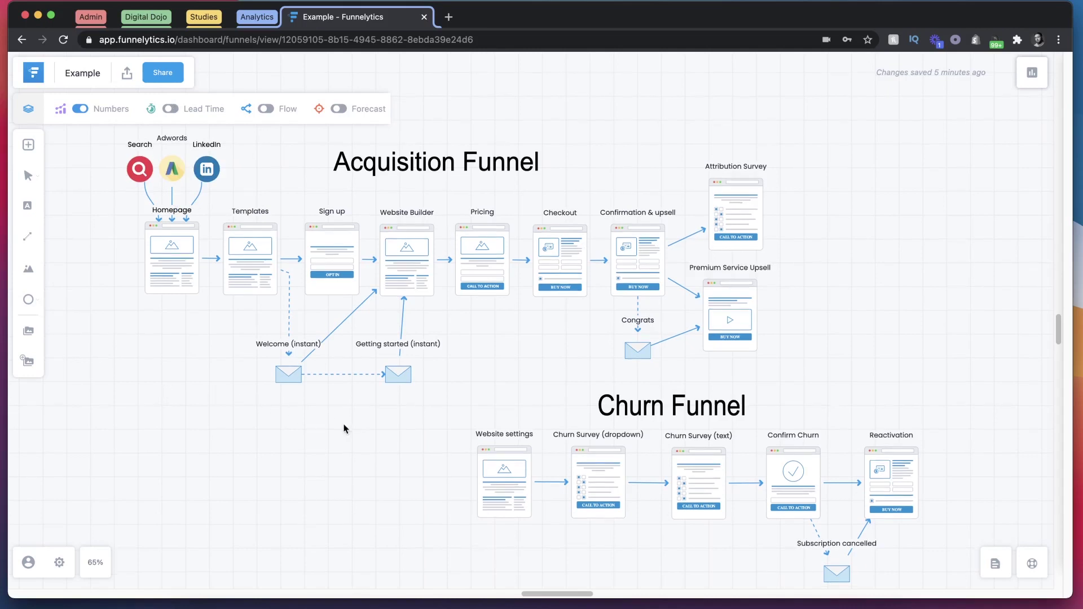
{"action": "left_click", "coordinate": [80, 109]}
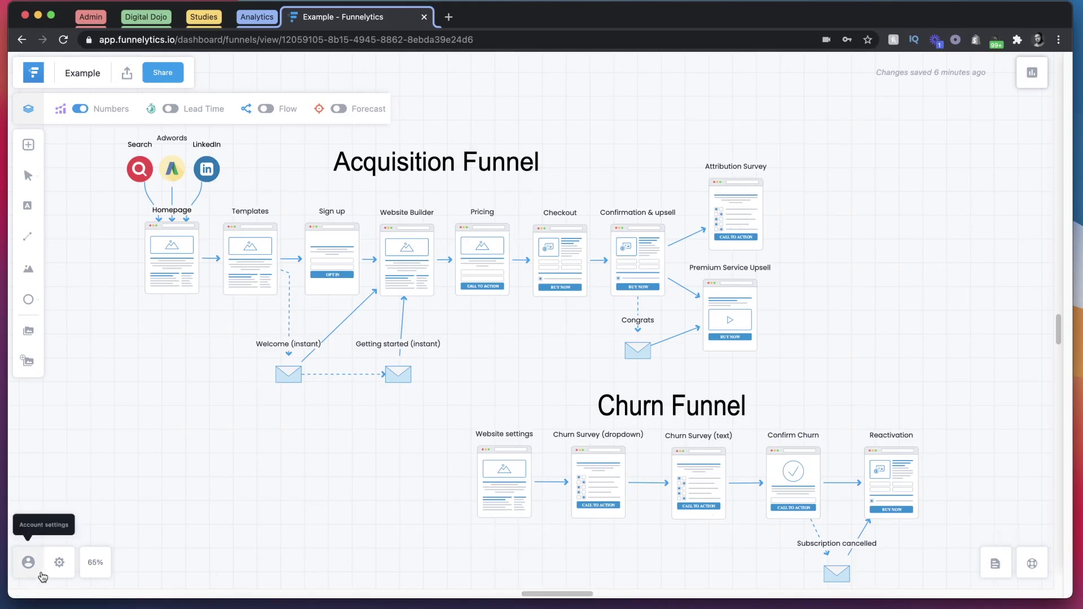
Step: Review funnel revisions, notes and tracking script, then export and open Example (1).png
{"action": "left_click", "coordinate": [59, 563]}
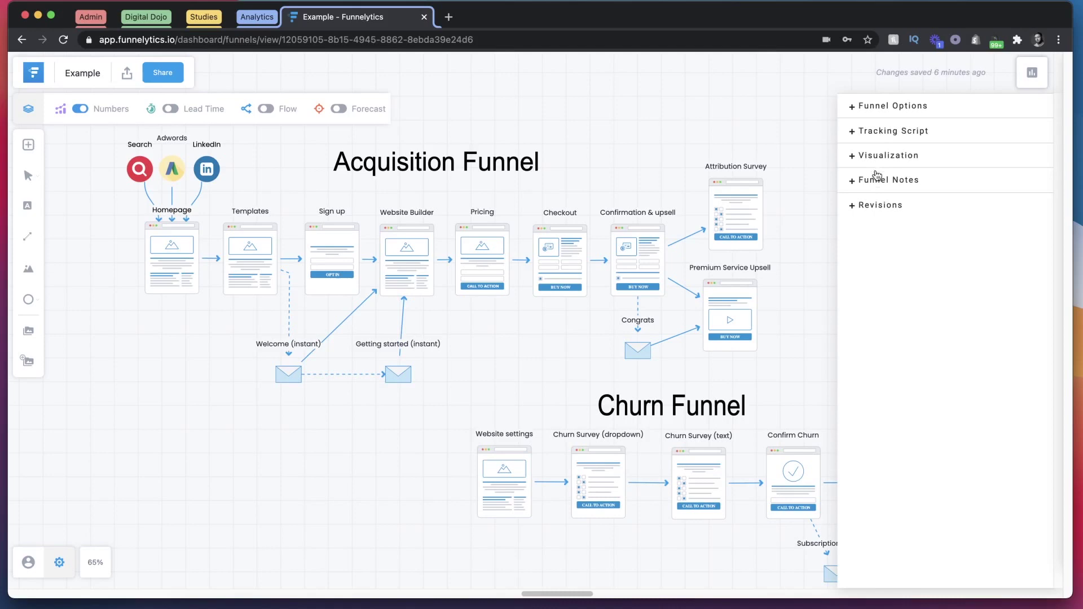
{"action": "left_click", "coordinate": [879, 208]}
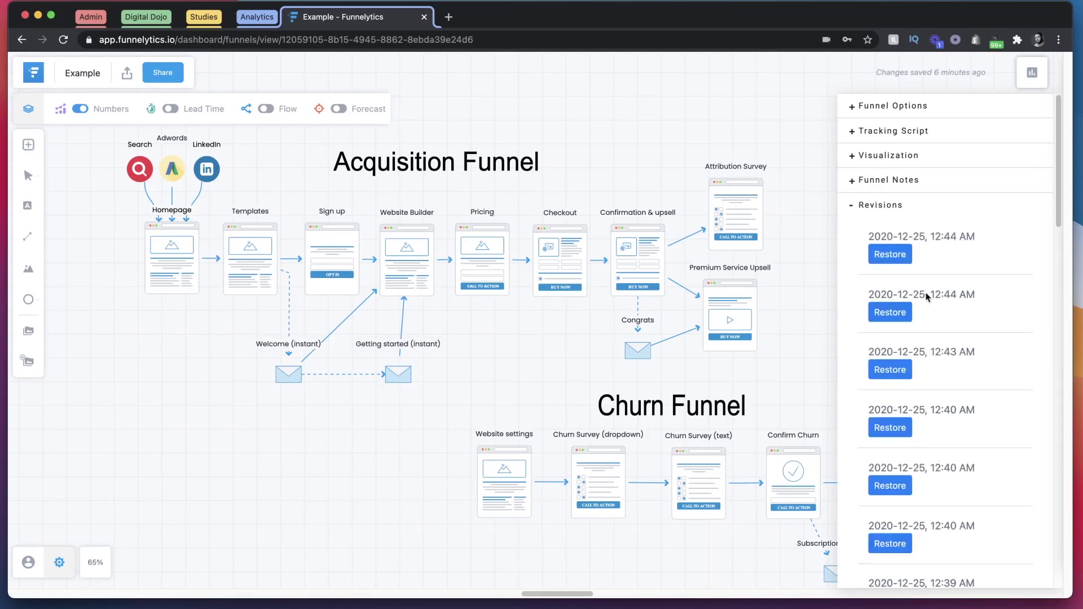
{"action": "scroll", "coordinate": [953, 367], "scroll_direction": "down", "scroll_amount": 15}
{"action": "scroll", "coordinate": [957, 369], "scroll_direction": "up", "scroll_amount": 15}
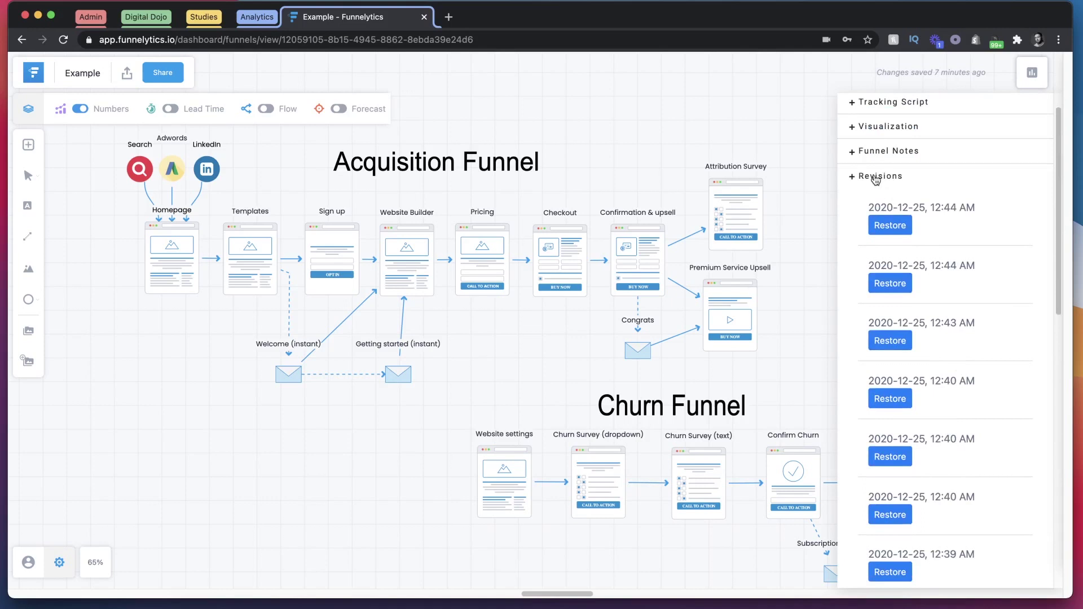
{"action": "left_click", "coordinate": [877, 187]}
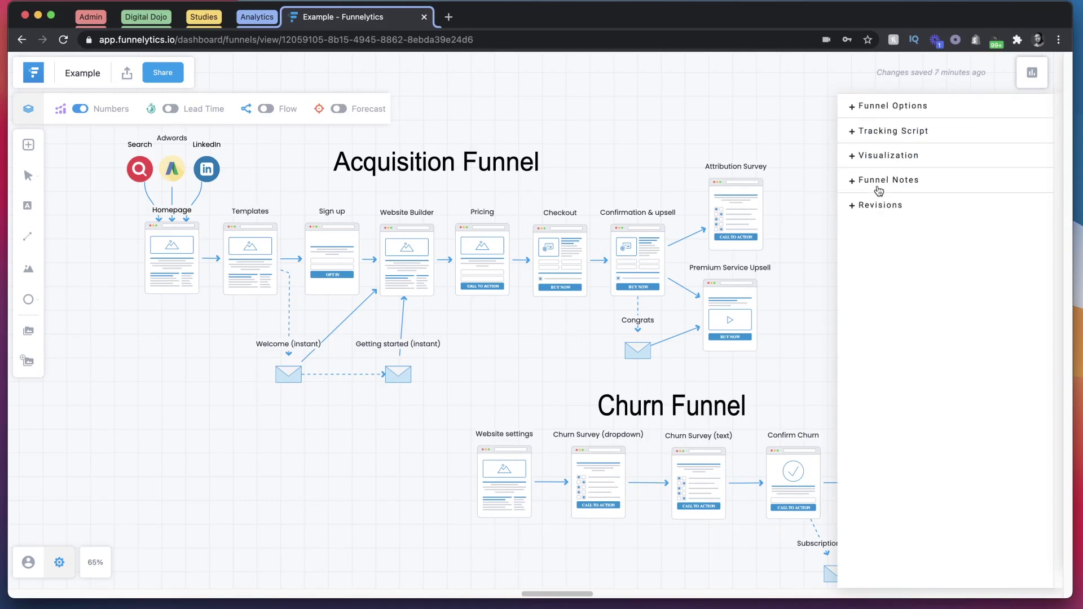
{"action": "left_click", "coordinate": [899, 181]}
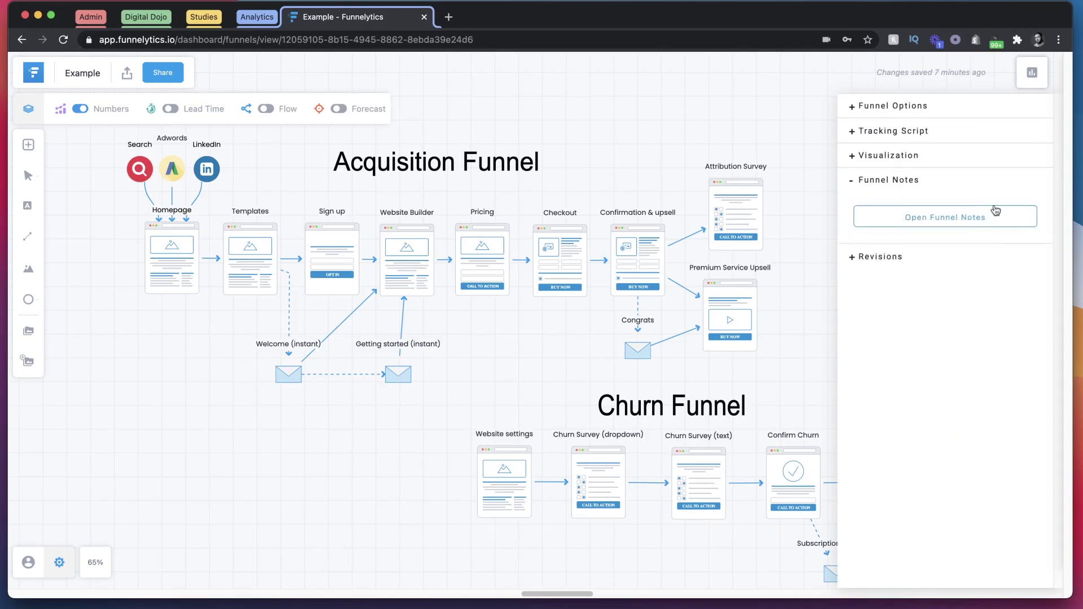
{"action": "left_click", "coordinate": [893, 133]}
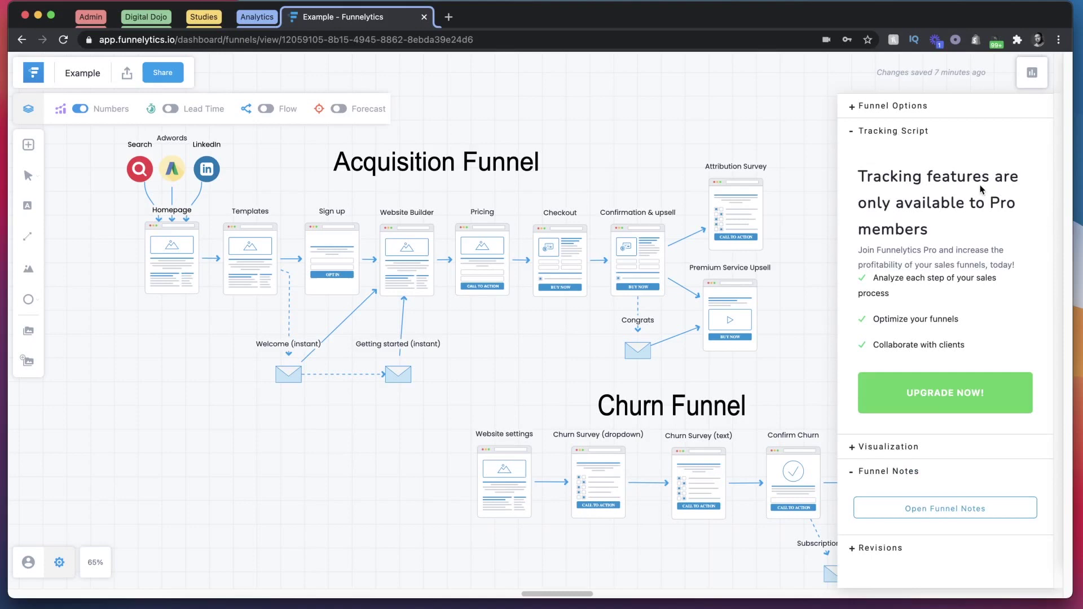
{"action": "left_click", "coordinate": [817, 89]}
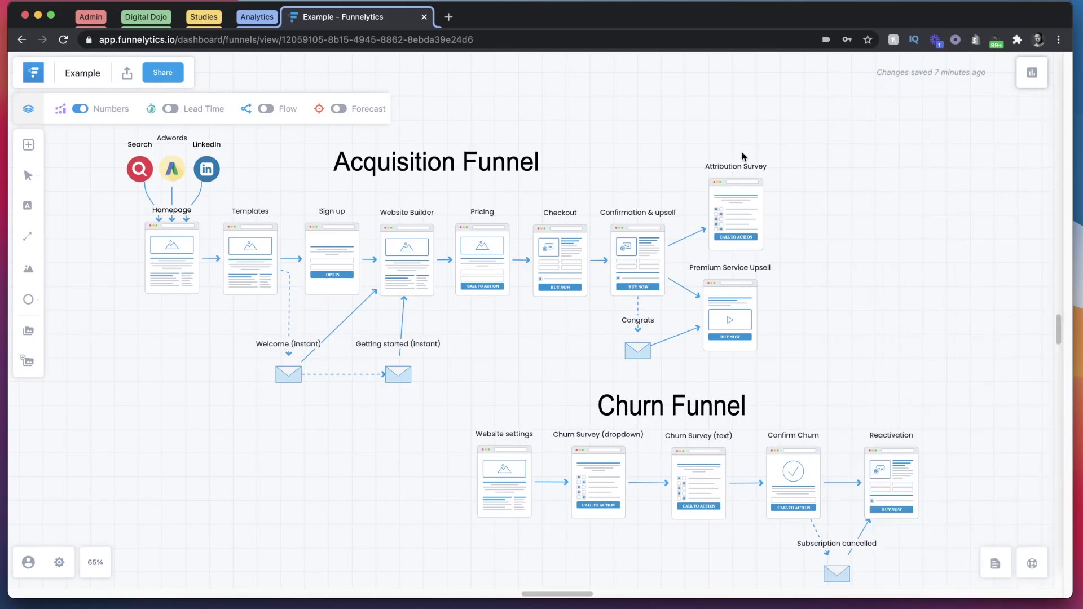
{"action": "left_click", "coordinate": [126, 75]}
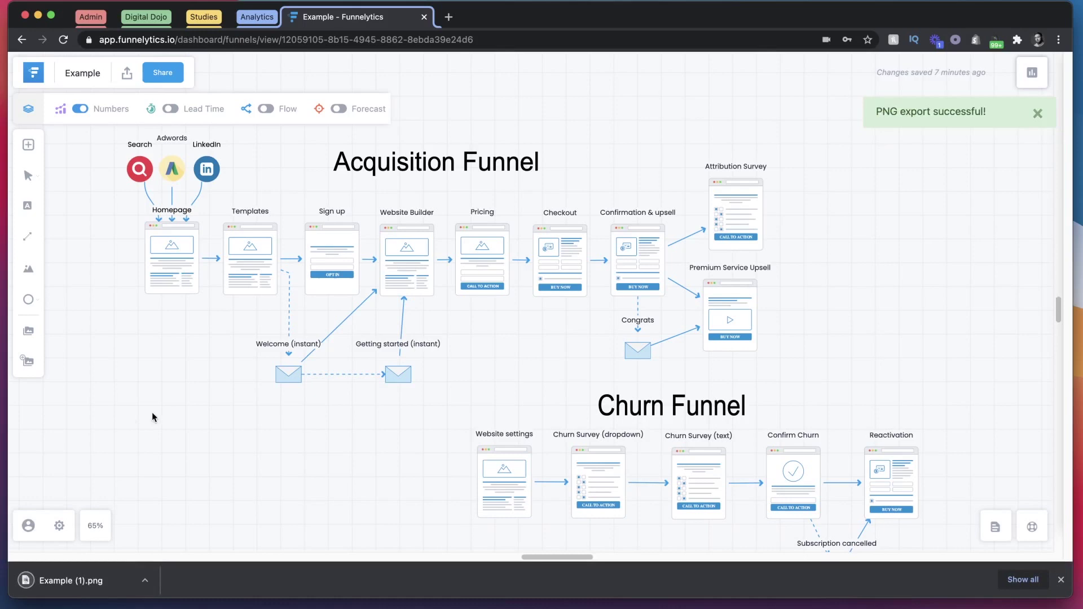
{"action": "left_click", "coordinate": [70, 580]}
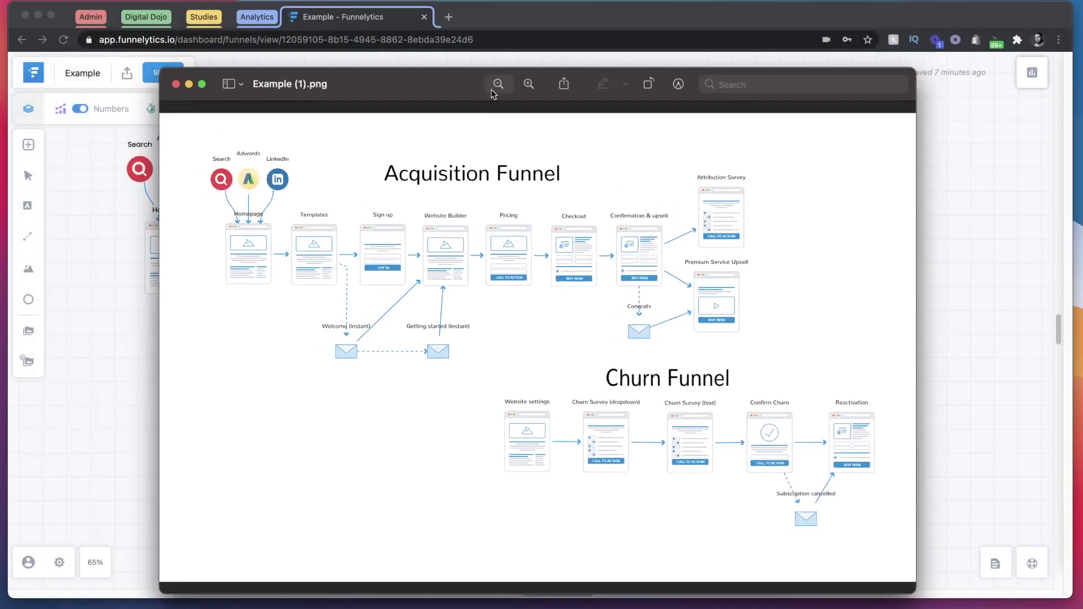
Step: Close the exported image and show the KPIs: 4,842 people, 445 leads, 39 sales, $3,861.00 revenue
{"action": "left_click_drag", "start_coordinate": [413, 84], "coordinate": [446, 83]}
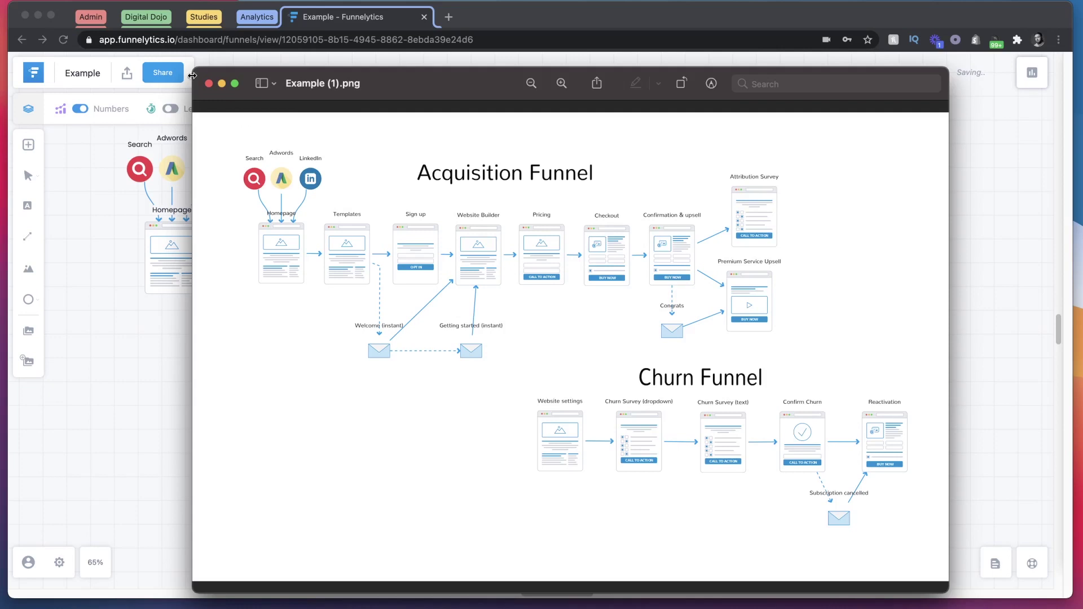
{"action": "left_click", "coordinate": [208, 84]}
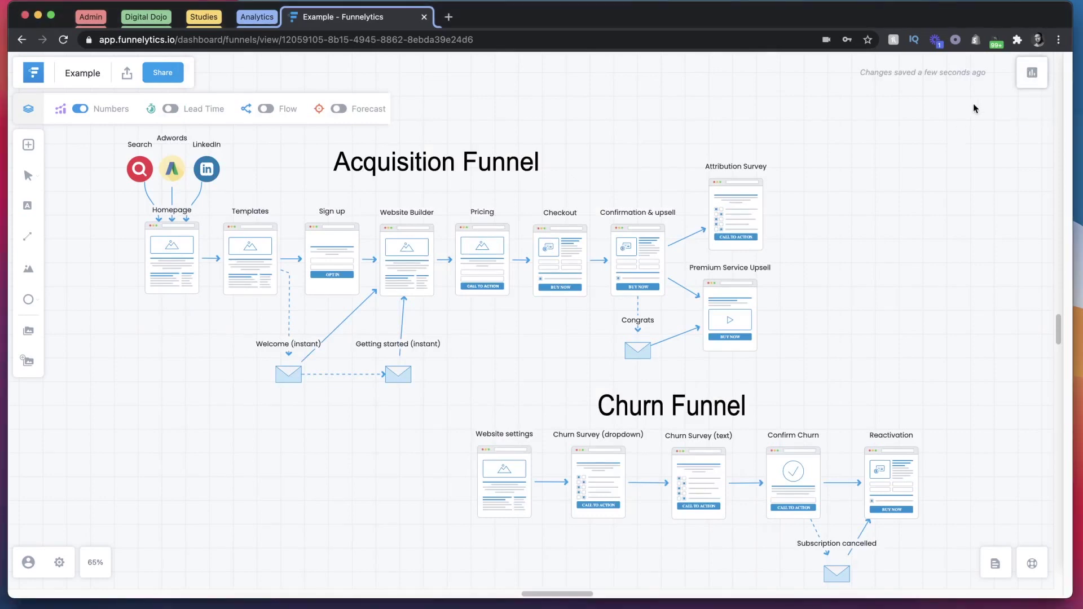
{"action": "left_click", "coordinate": [1031, 72]}
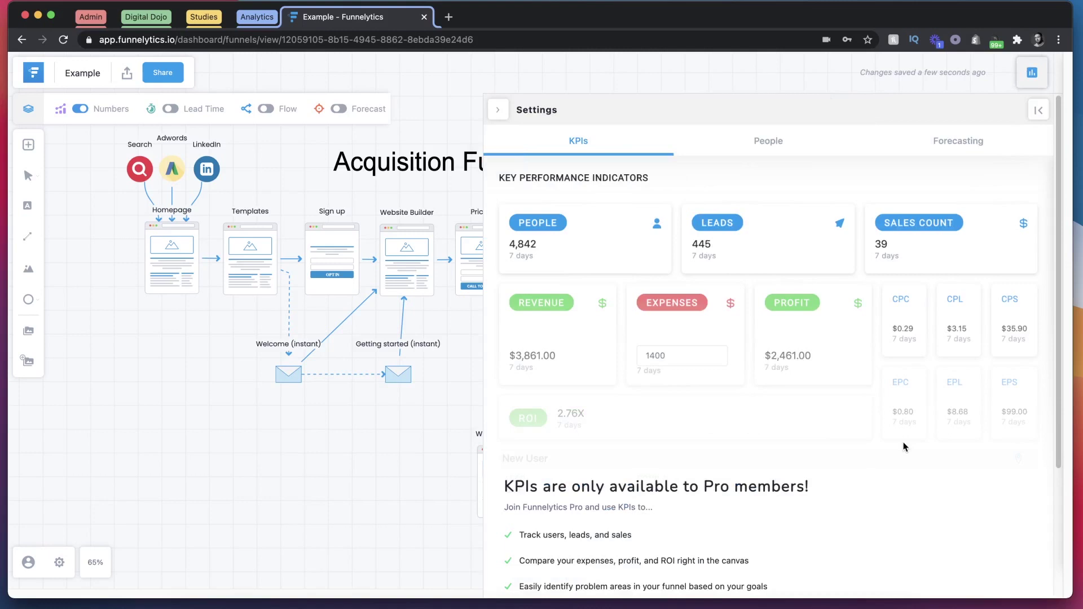
Step: Review the KPI figures down to $2,461.00 profit, view the People tab, then collapse the panel
{"action": "scroll", "coordinate": [903, 447], "scroll_direction": "down", "scroll_amount": 1}
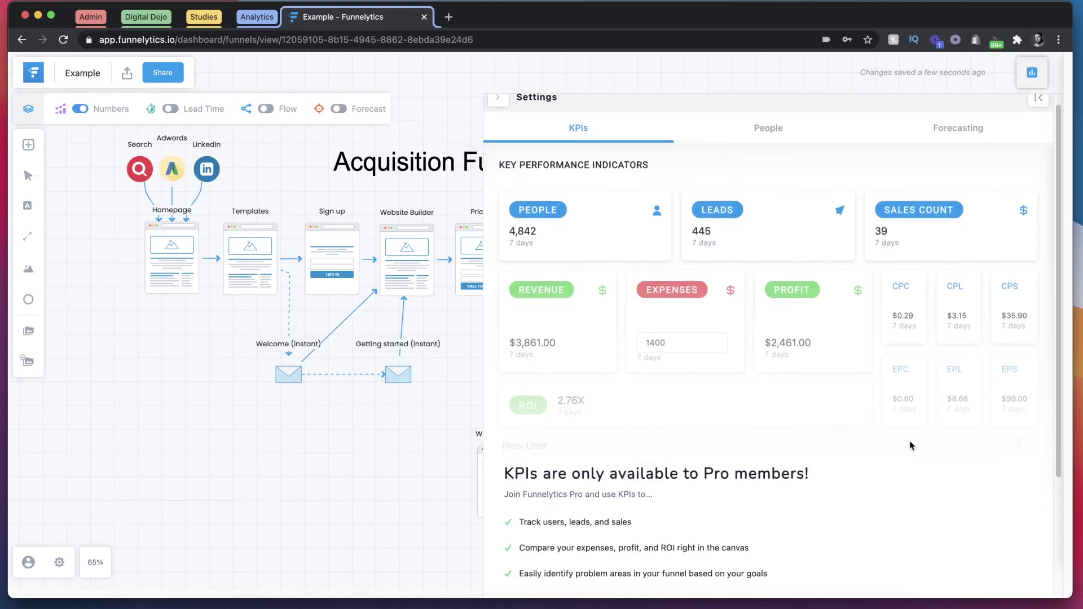
{"action": "scroll", "coordinate": [909, 444], "scroll_direction": "down", "scroll_amount": 1}
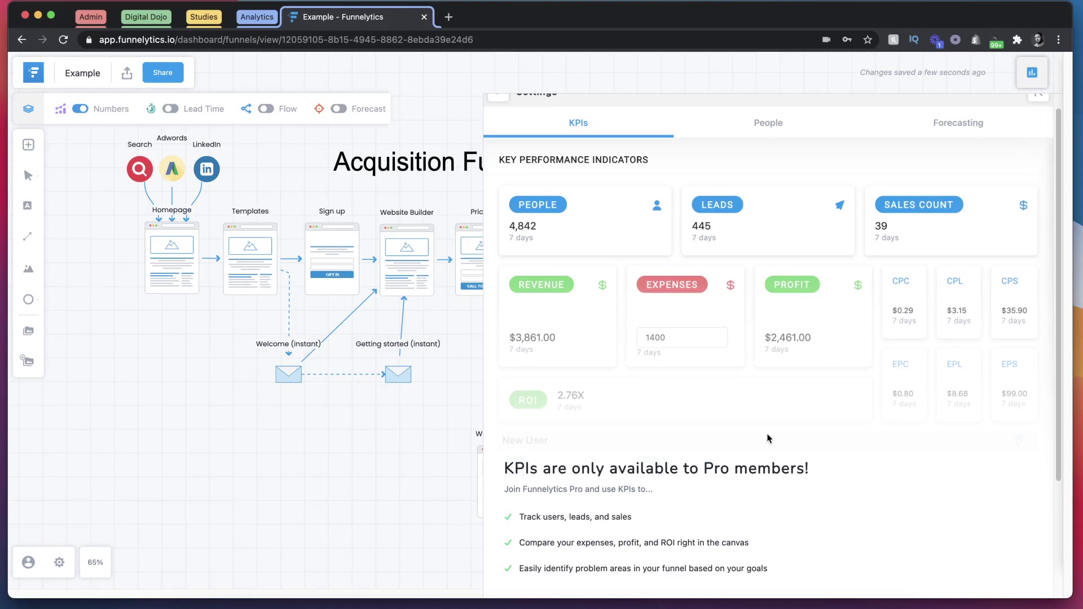
{"action": "left_click", "coordinate": [750, 134]}
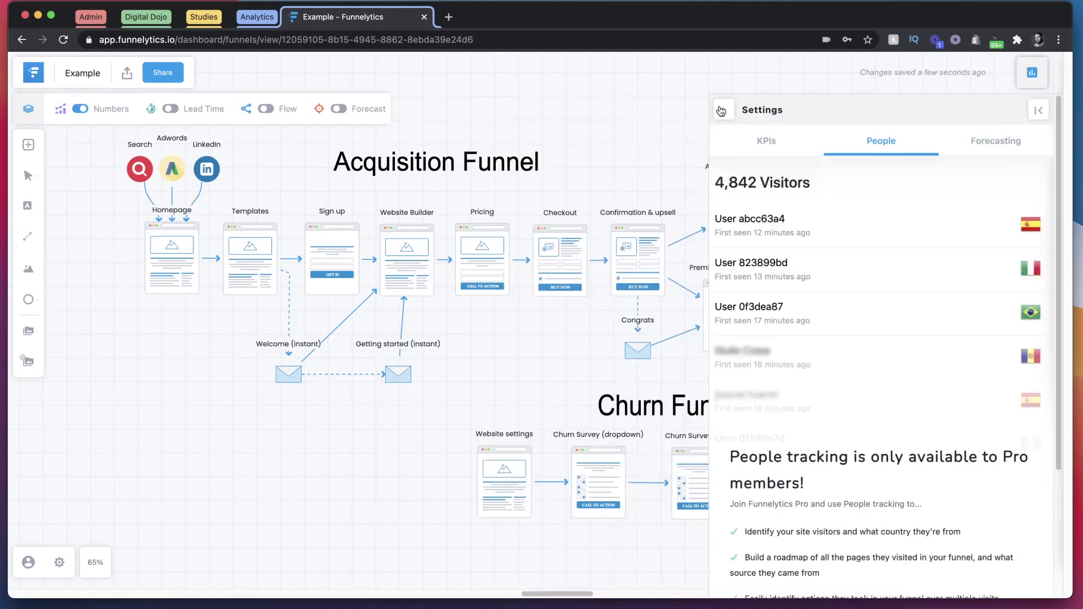
{"action": "left_click", "coordinate": [720, 110]}
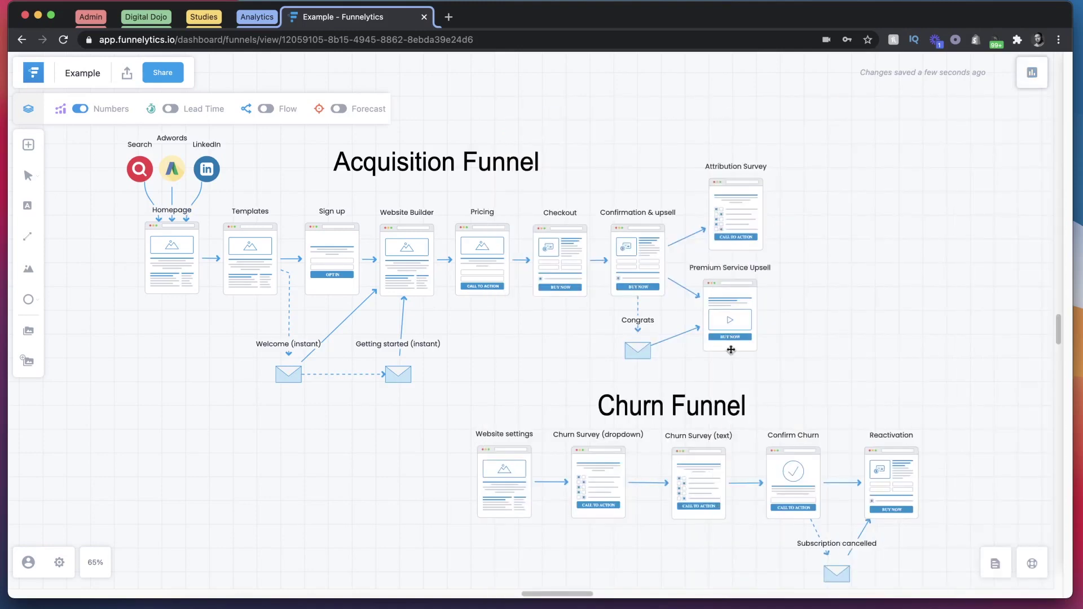
Step: Return to the DigitalDojo funnel list and open, then dismiss, the Example funnel's details
{"action": "left_click", "coordinate": [28, 74]}
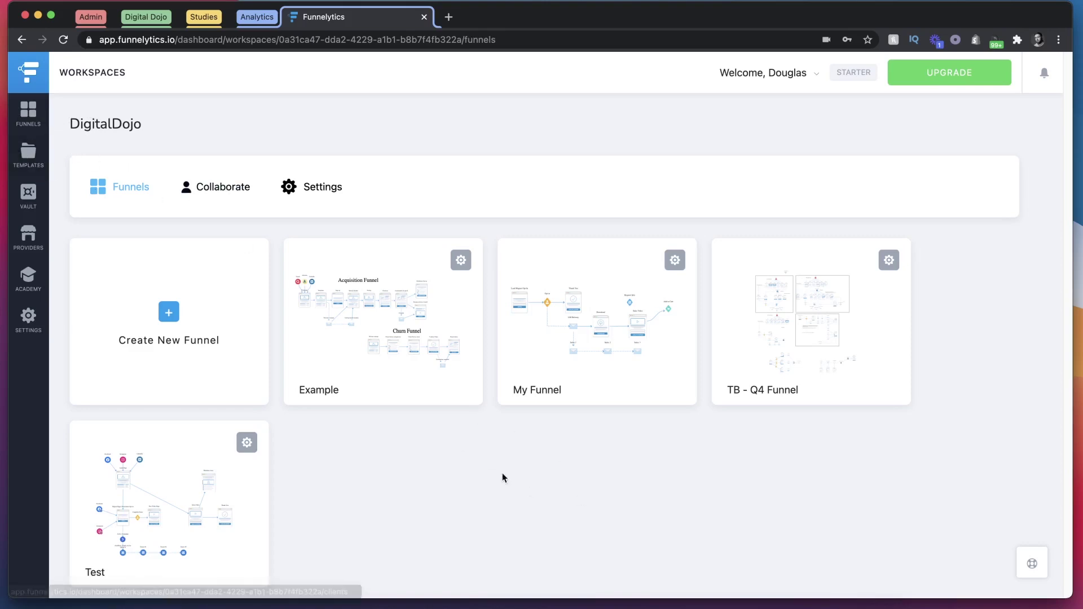
{"action": "scroll", "coordinate": [594, 525], "scroll_direction": "down", "scroll_amount": 1}
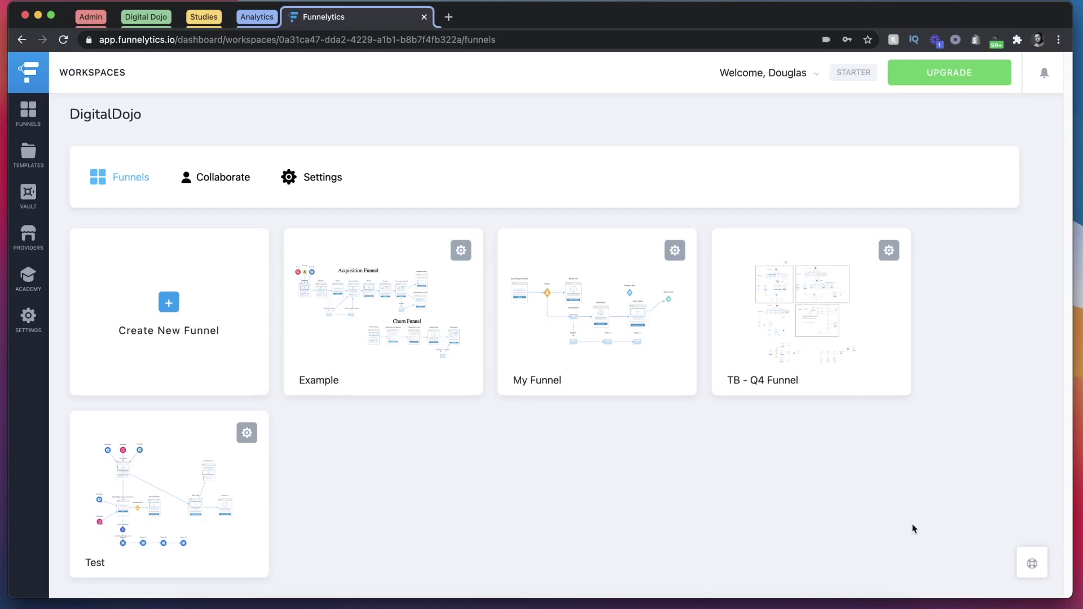
{"action": "left_click", "coordinate": [462, 251]}
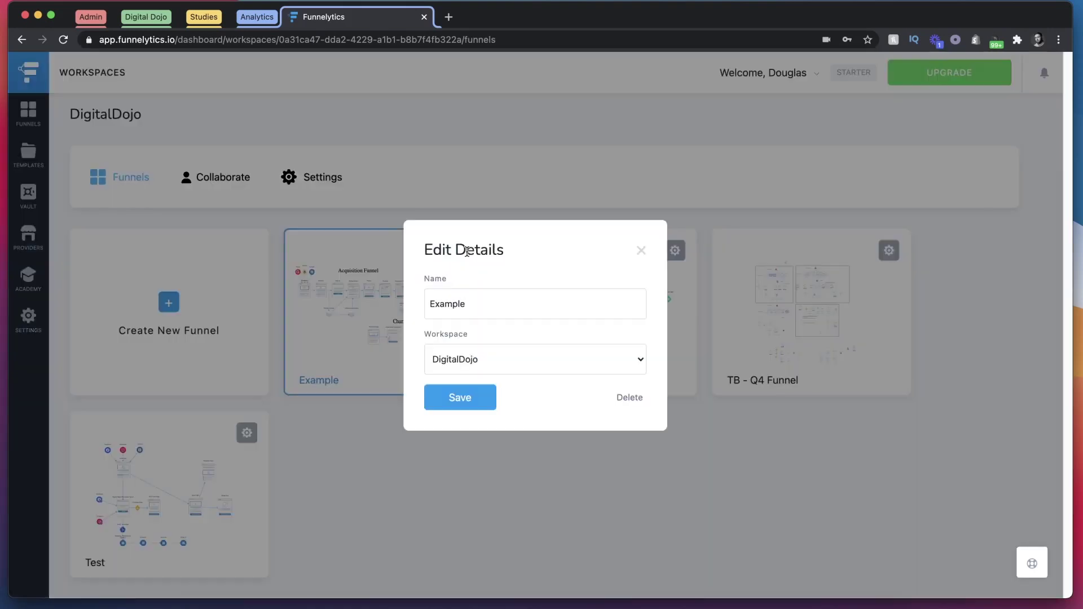
{"action": "left_click", "coordinate": [641, 251]}
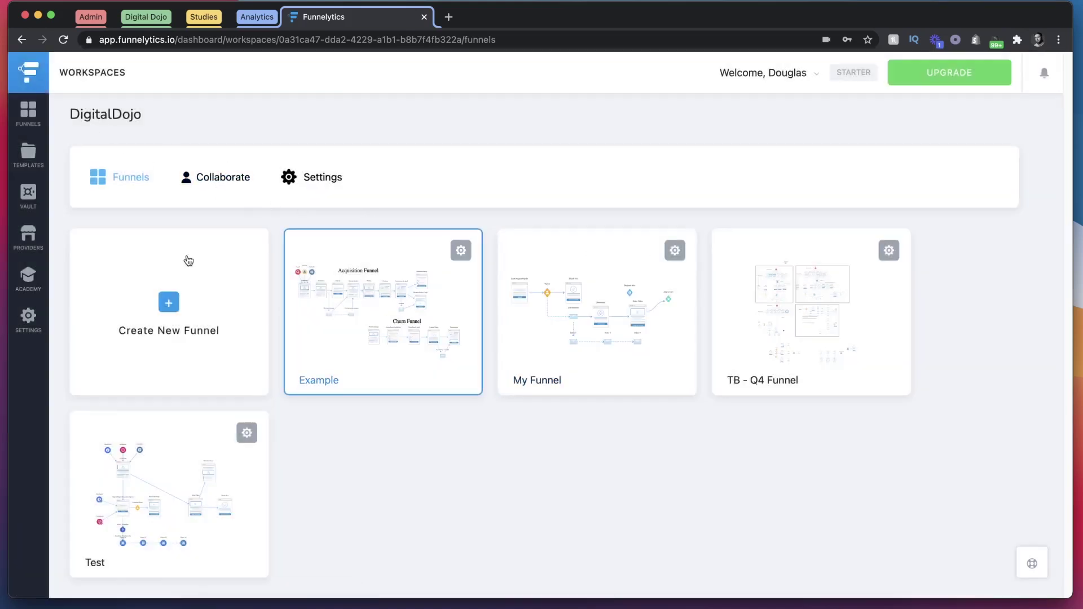
Step: Move from Templates through the workspace list to the Vault of funnel templates
{"action": "left_click", "coordinate": [32, 160]}
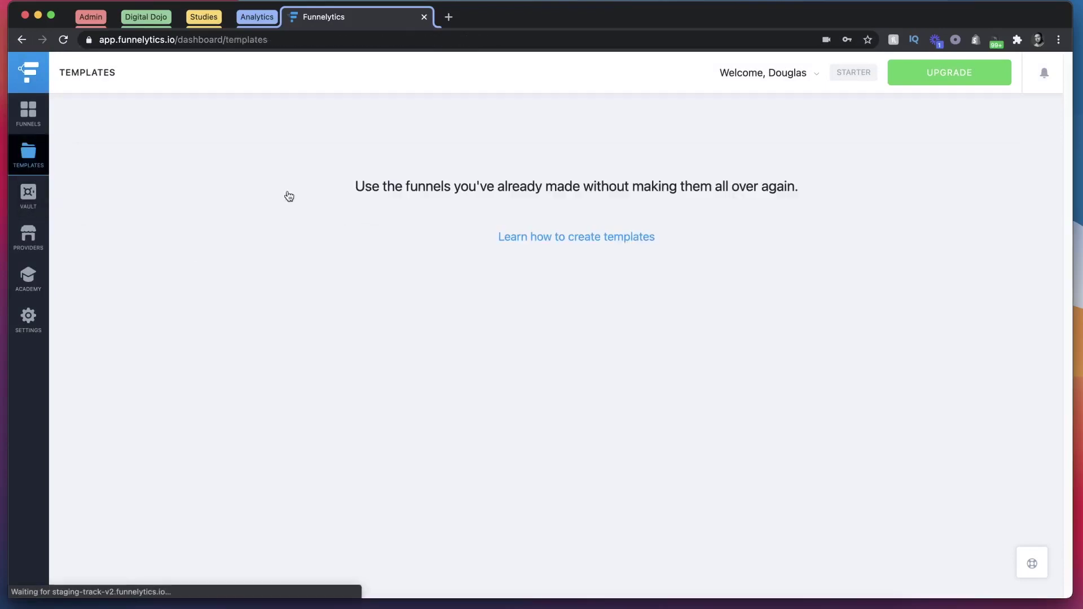
{"action": "left_click", "coordinate": [18, 126]}
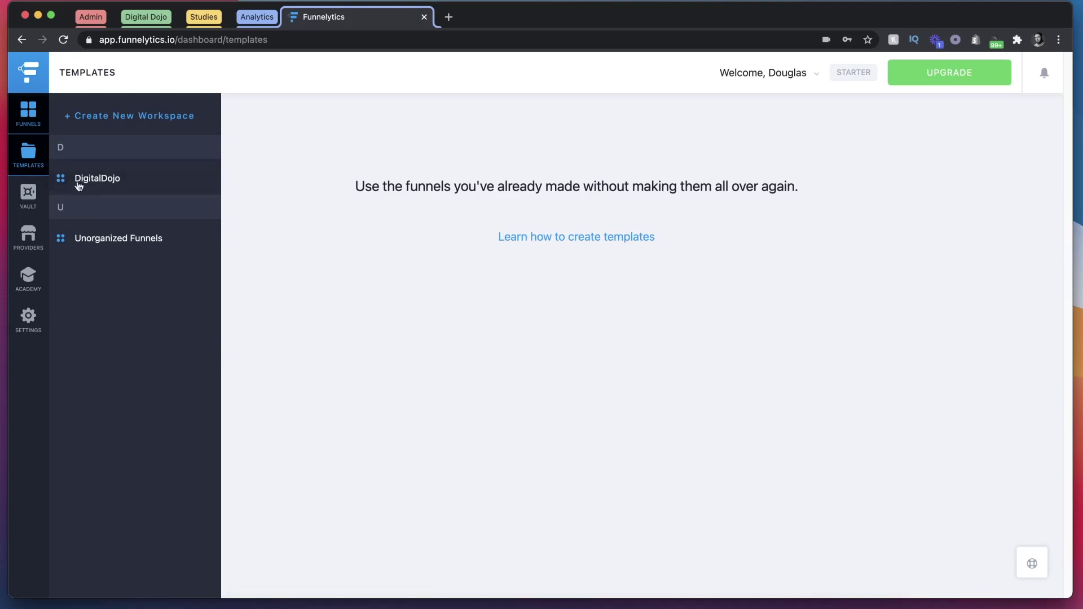
{"action": "left_click", "coordinate": [29, 196]}
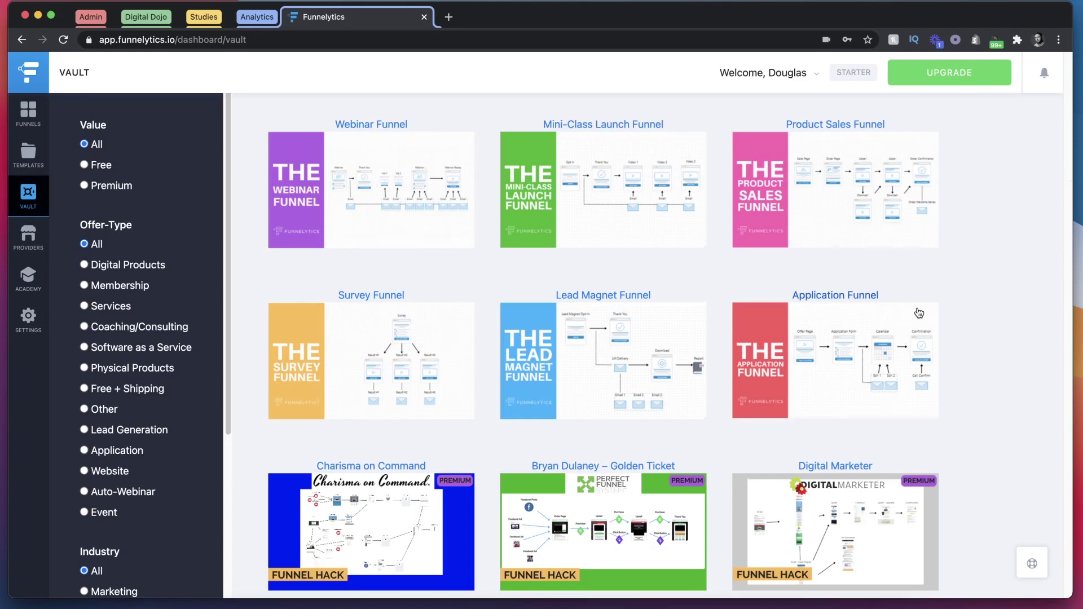
Step: Scroll the Vault grid and open the Digital Marketer tripwire funnel breakdown
{"action": "scroll", "coordinate": [920, 312], "scroll_direction": "down", "scroll_amount": 5}
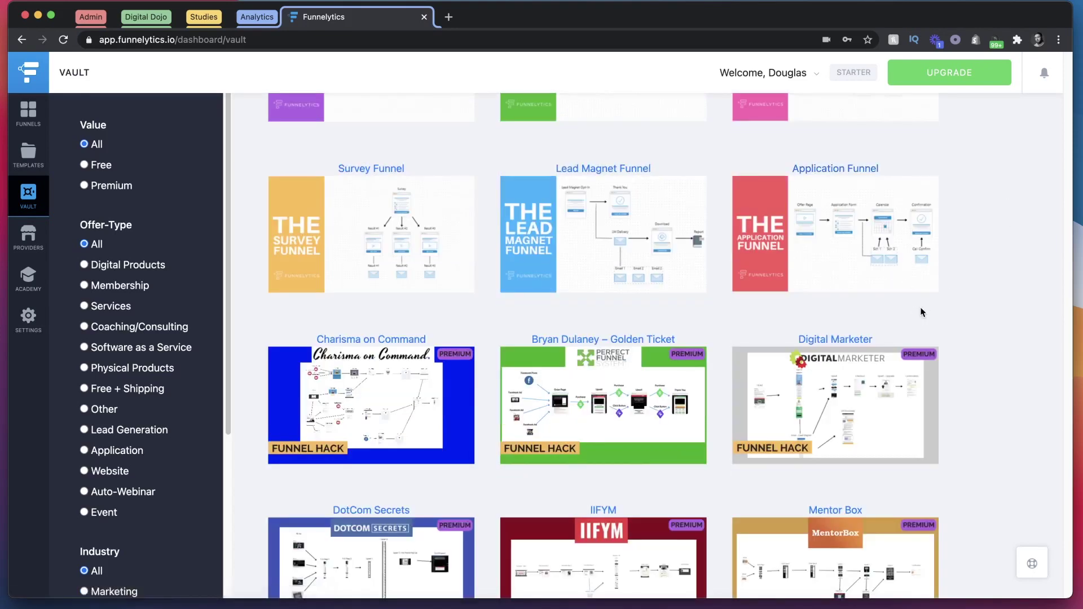
{"action": "scroll", "coordinate": [925, 300], "scroll_direction": "down", "scroll_amount": 2}
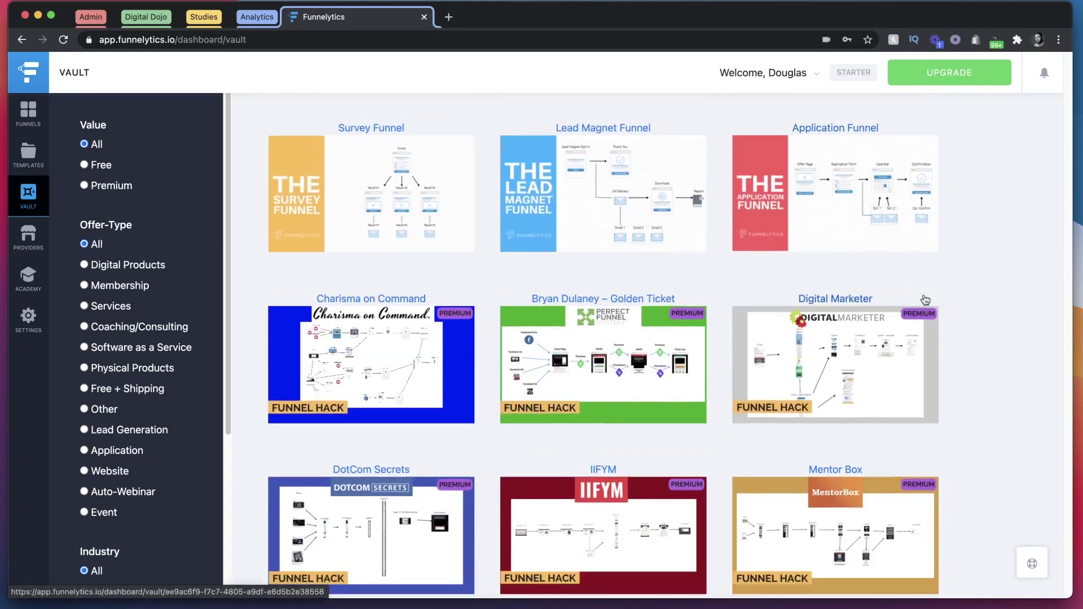
{"action": "left_click", "coordinate": [850, 365]}
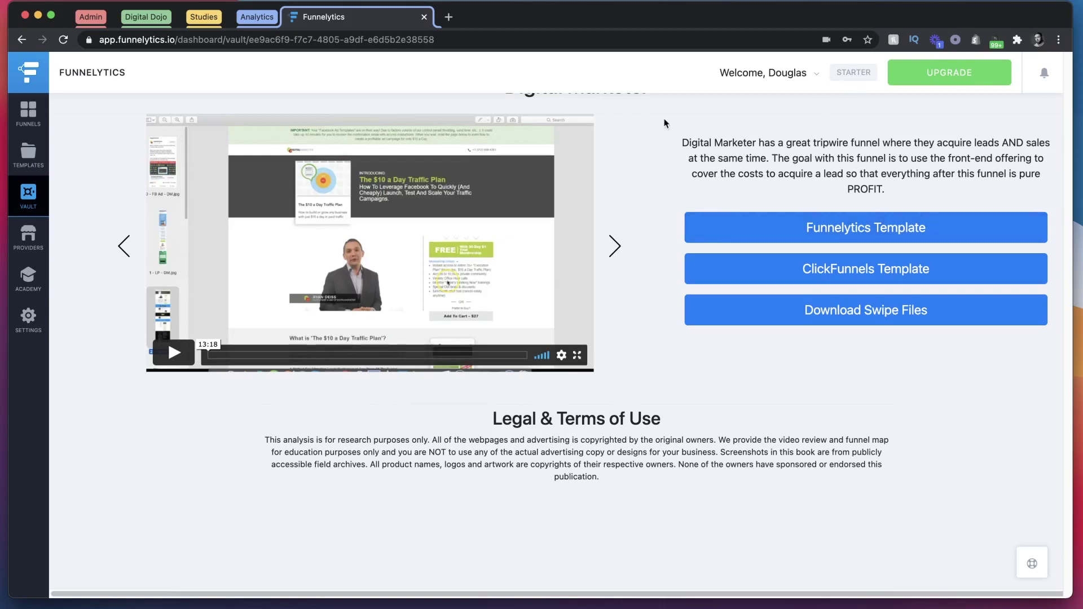
Step: Advance two Digital Marketer preview slides, then go back to the Vault template listing
{"action": "left_click", "coordinate": [614, 244]}
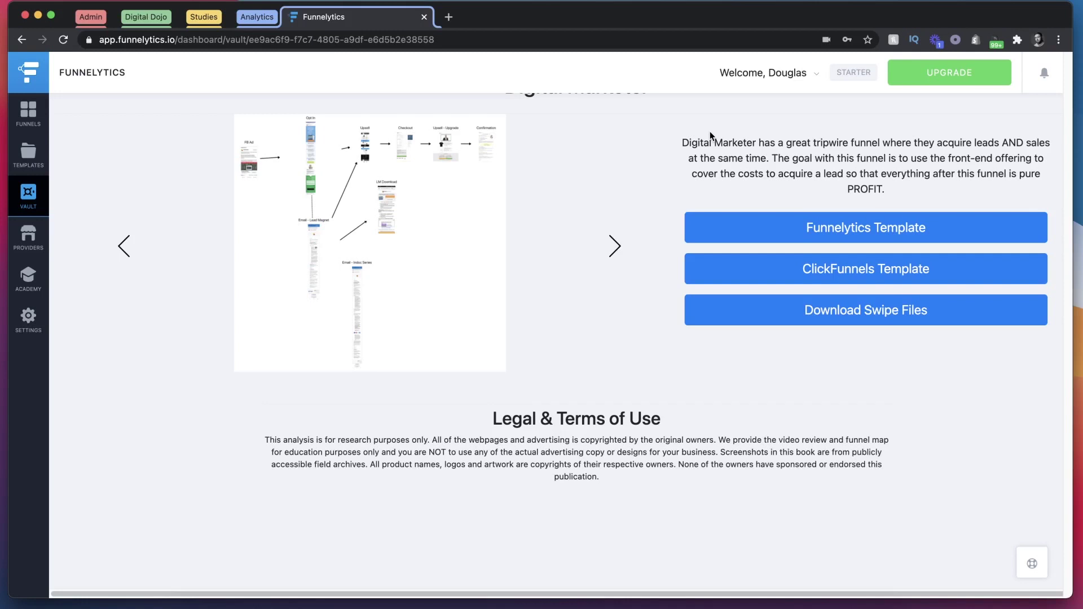
{"action": "left_click", "coordinate": [613, 247]}
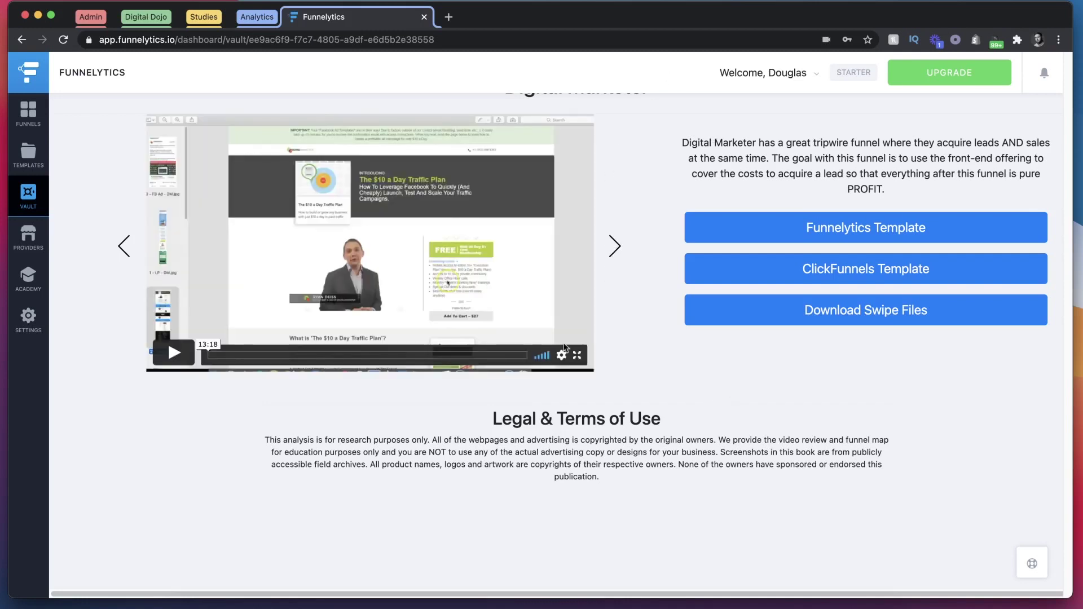
{"action": "left_click", "coordinate": [19, 194]}
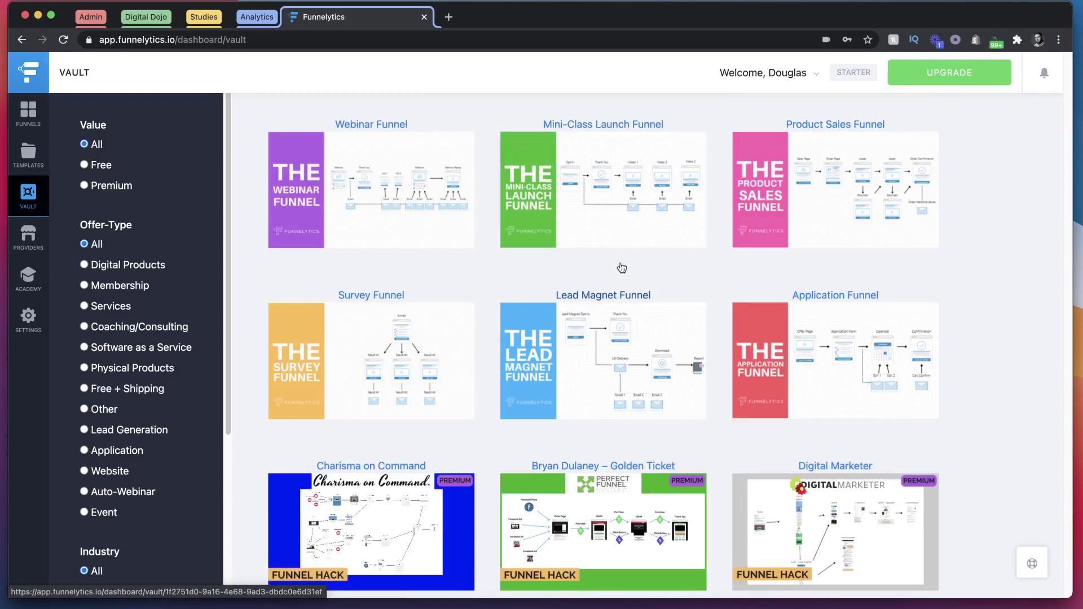
Step: Scroll the Vault, open the FunnelHire providers marketplace, and close its tab
{"action": "scroll", "coordinate": [561, 258], "scroll_direction": "down", "scroll_amount": 12}
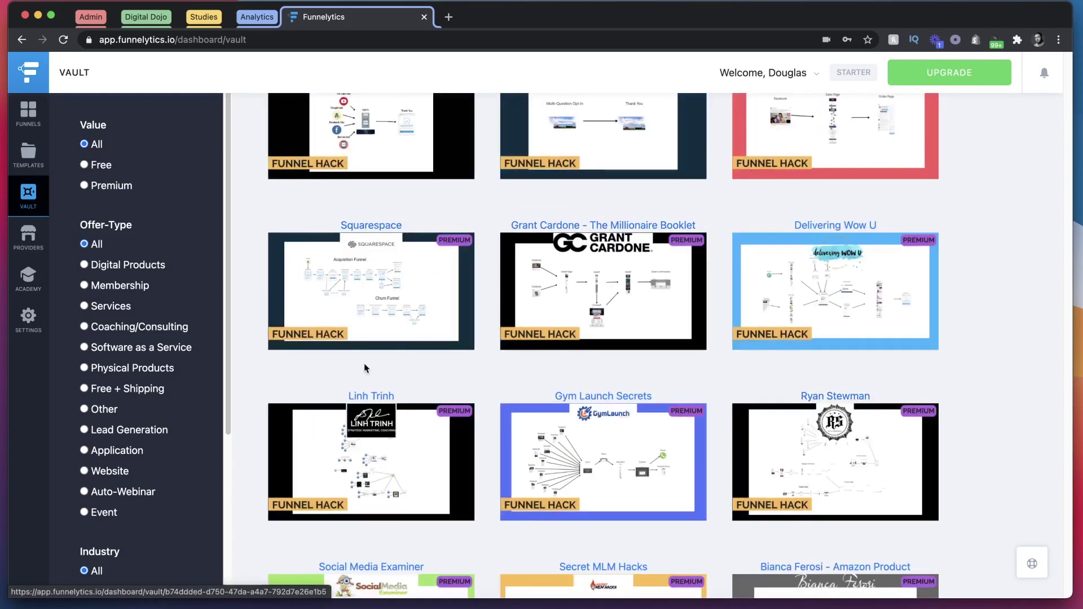
{"action": "left_click", "coordinate": [36, 234]}
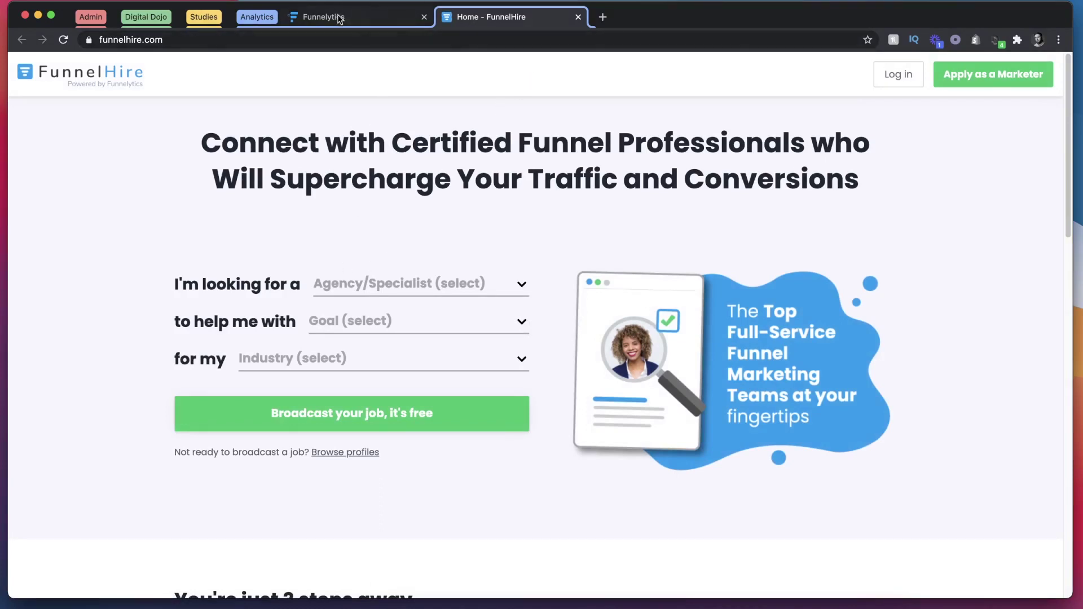
{"action": "left_click", "coordinate": [578, 17]}
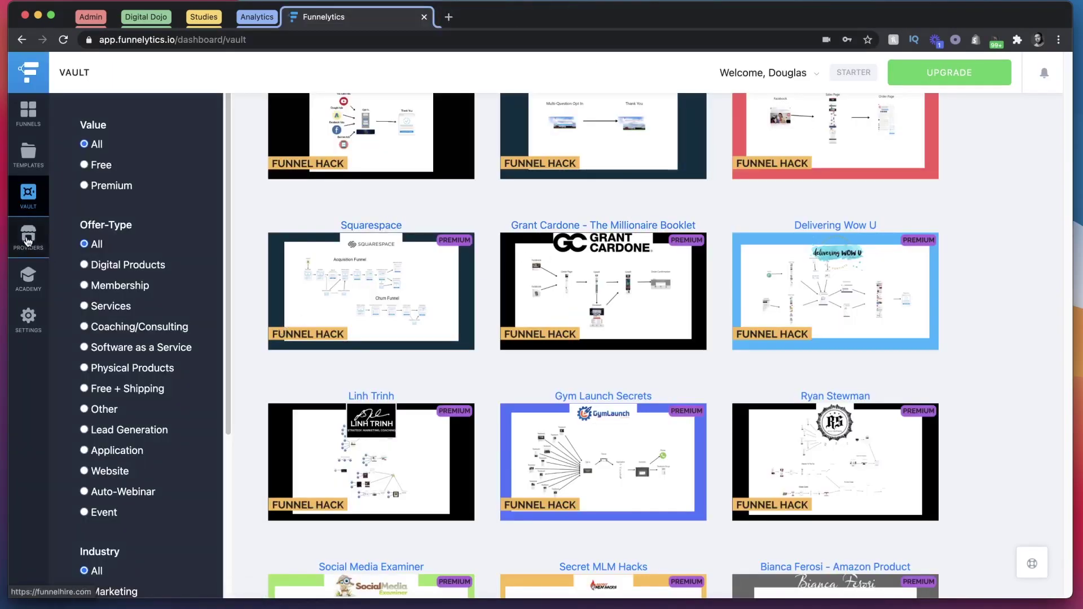
Step: Open Funnelytics Academy, scroll to the Mastery, FaaStrack and B2B Sales Machine courses, then close it
{"action": "left_click", "coordinate": [28, 276]}
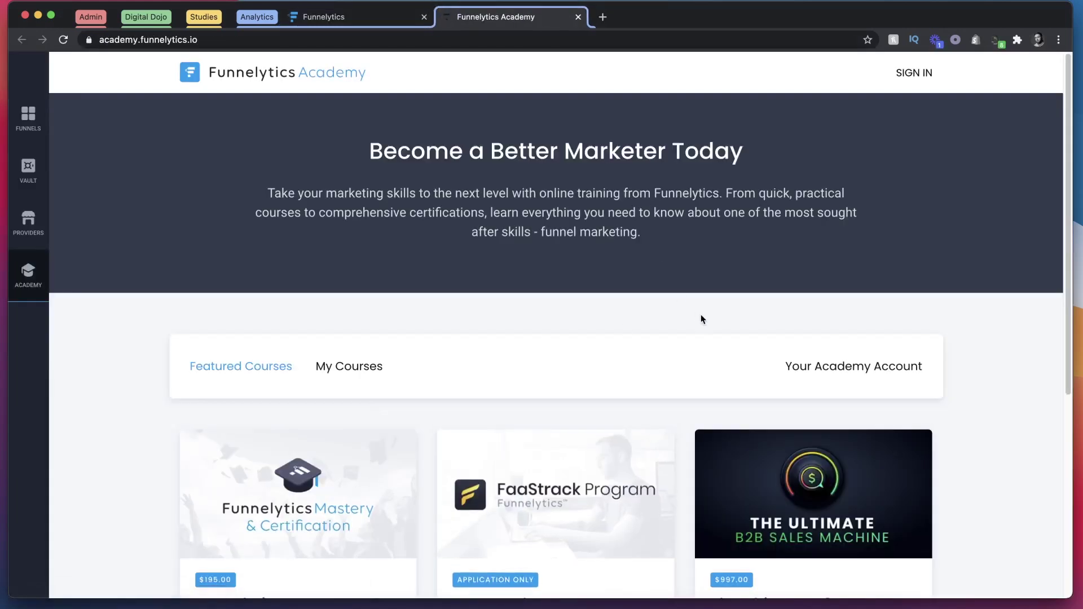
{"action": "scroll", "coordinate": [563, 317], "scroll_direction": "down", "scroll_amount": 5}
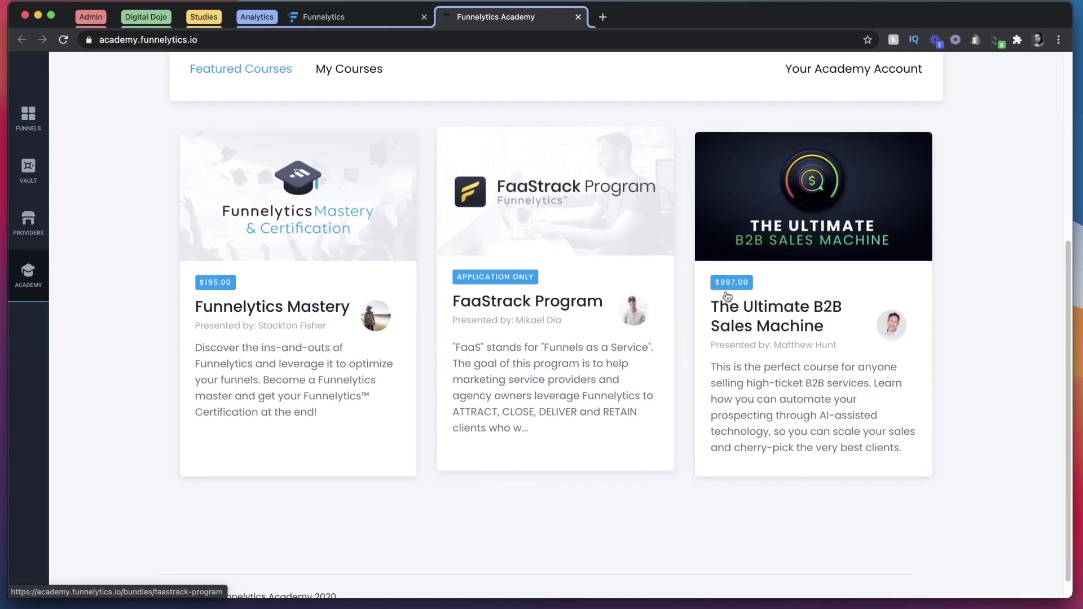
{"action": "left_click", "coordinate": [578, 18]}
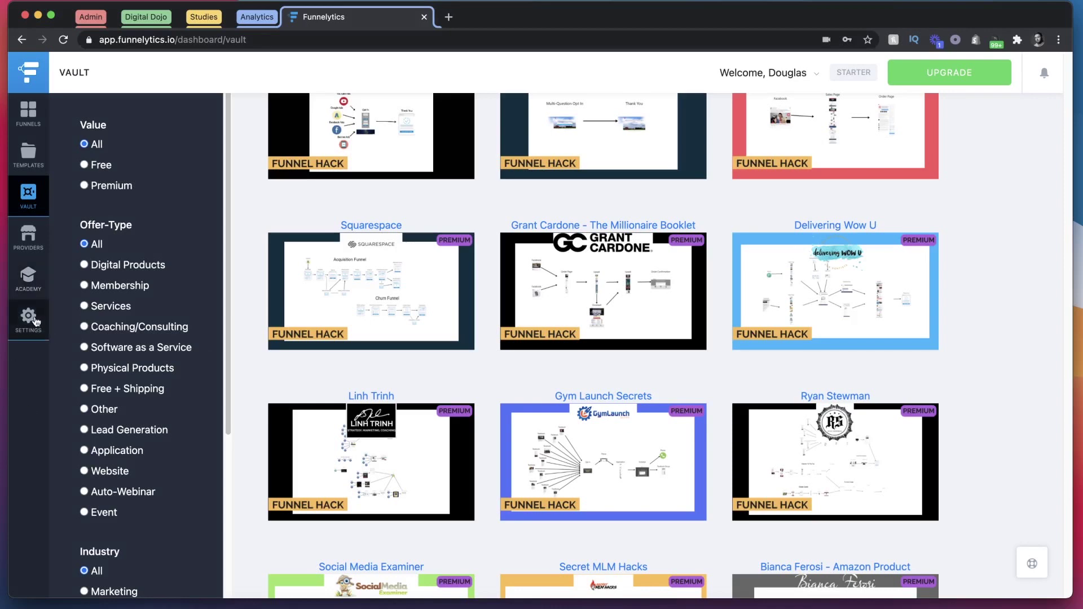
Step: Choose DigitalDojo from the Funnels flyout and open the Example funnel card
{"action": "mouse_move", "coordinate": [29, 110]}
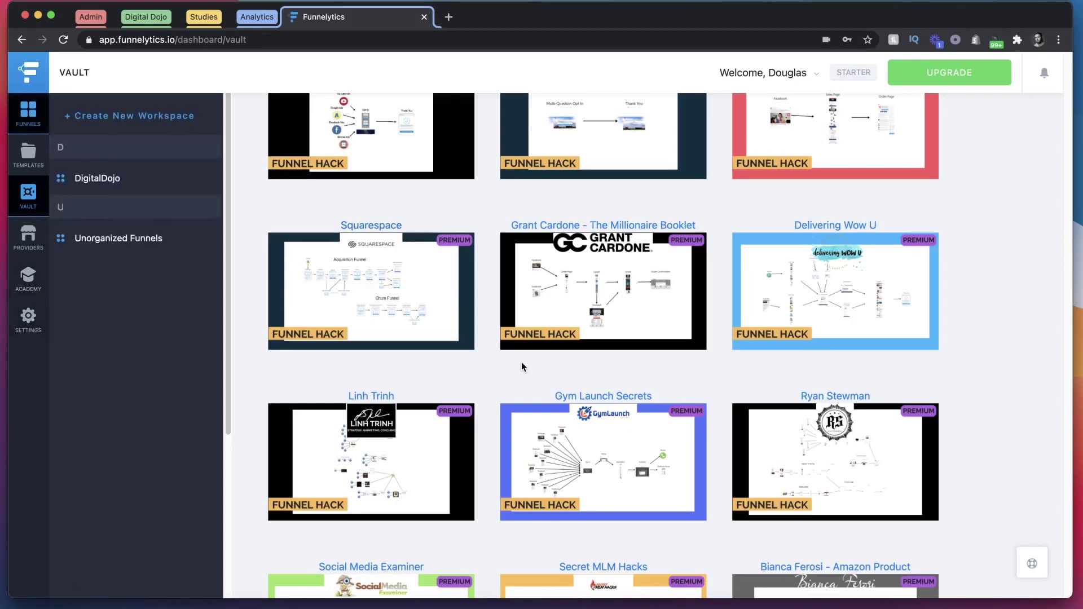
{"action": "left_click", "coordinate": [102, 178]}
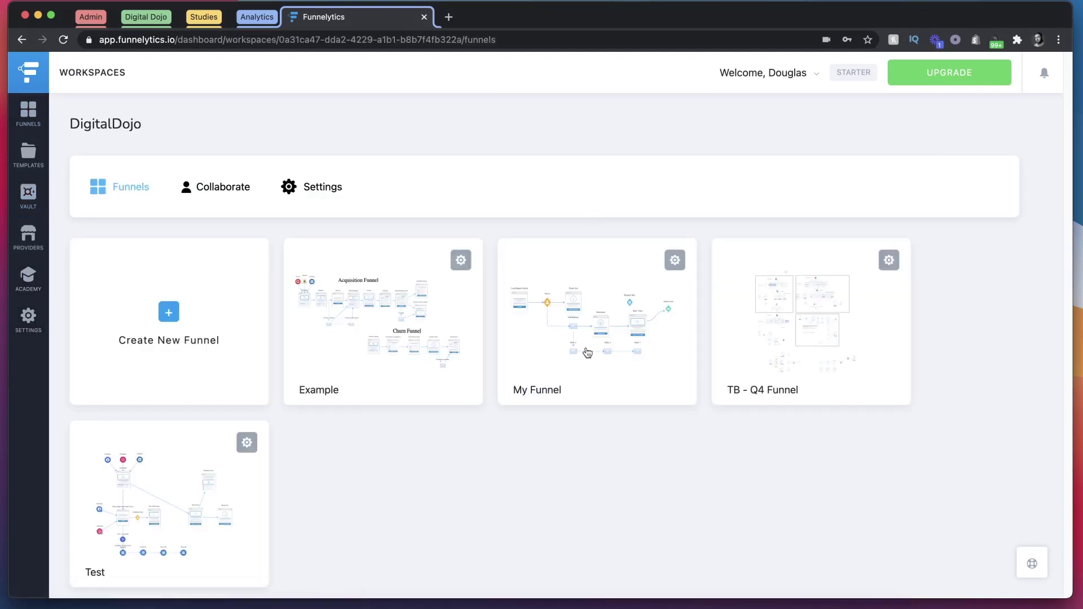
{"action": "left_click", "coordinate": [327, 281]}
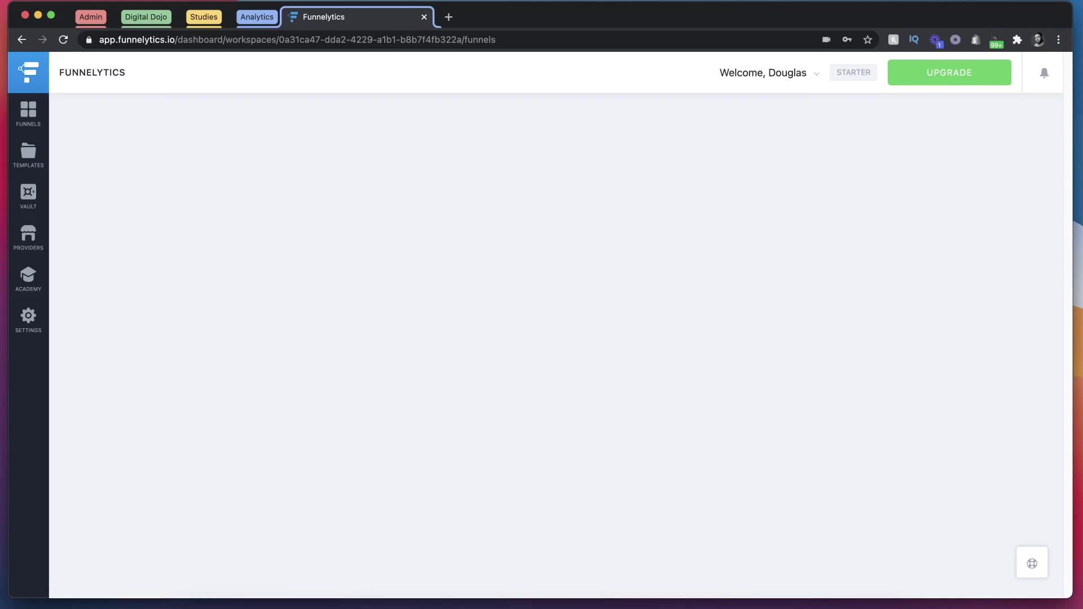